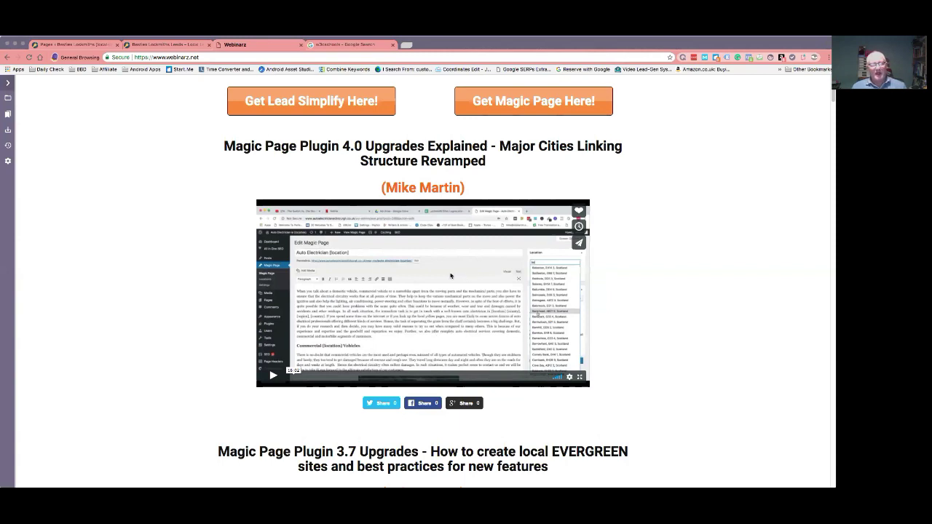
{"action": "scroll", "coordinate": [195, 339], "scroll_direction": "down", "scroll_amount": 1}
{"action": "scroll", "coordinate": [195, 338], "scroll_direction": "down", "scroll_amount": 3}
{"action": "scroll", "coordinate": [195, 339], "scroll_direction": "up", "scroll_amount": 3}
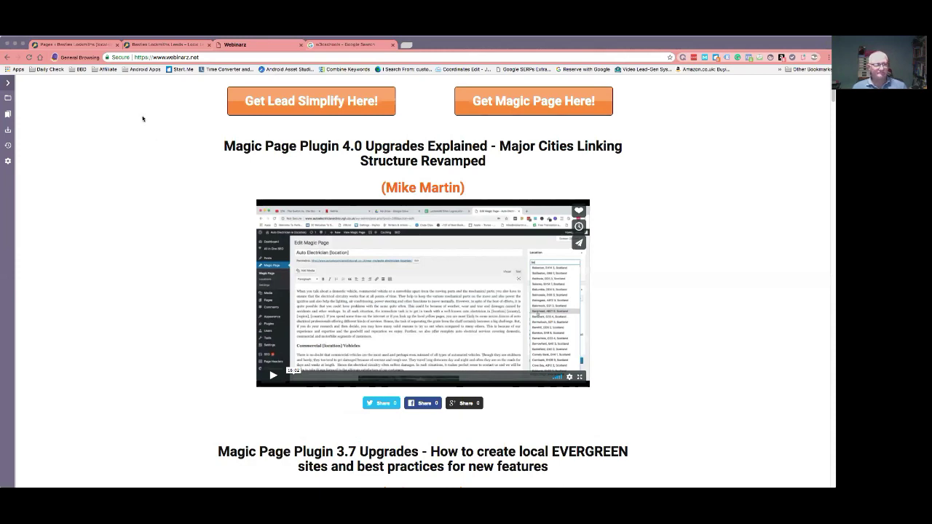
- Switch to the WordPress admin and open the Global Page Header element from the theme's Elements list
{"action": "left_click", "coordinate": [86, 46]}
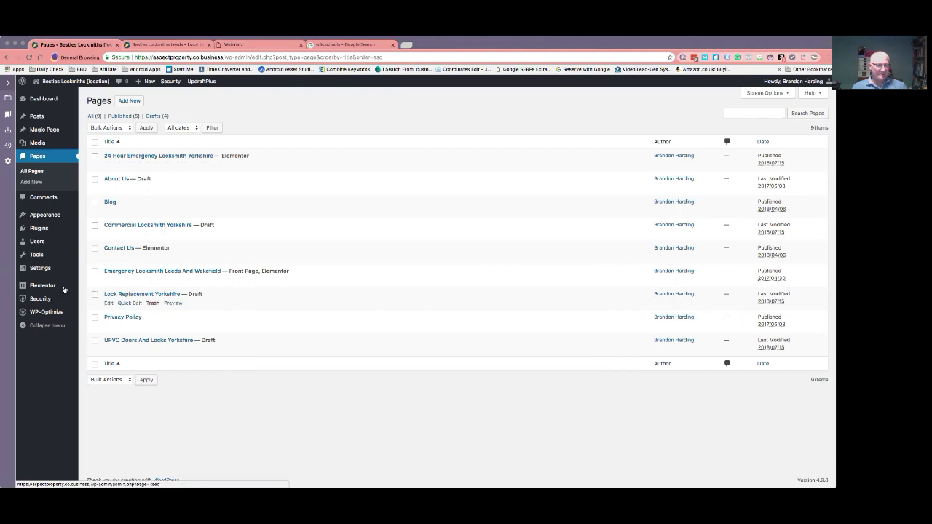
{"action": "mouse_move", "coordinate": [53, 288]}
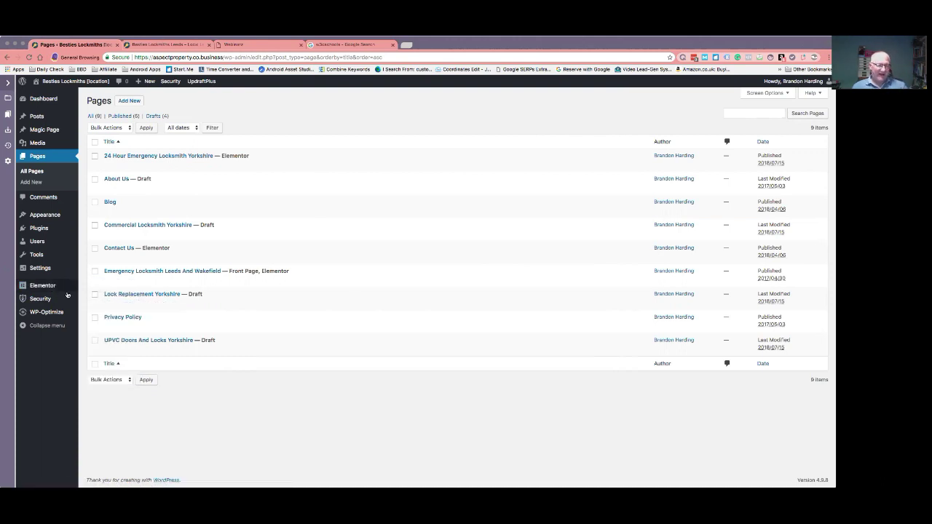
{"action": "mouse_move", "coordinate": [62, 214]}
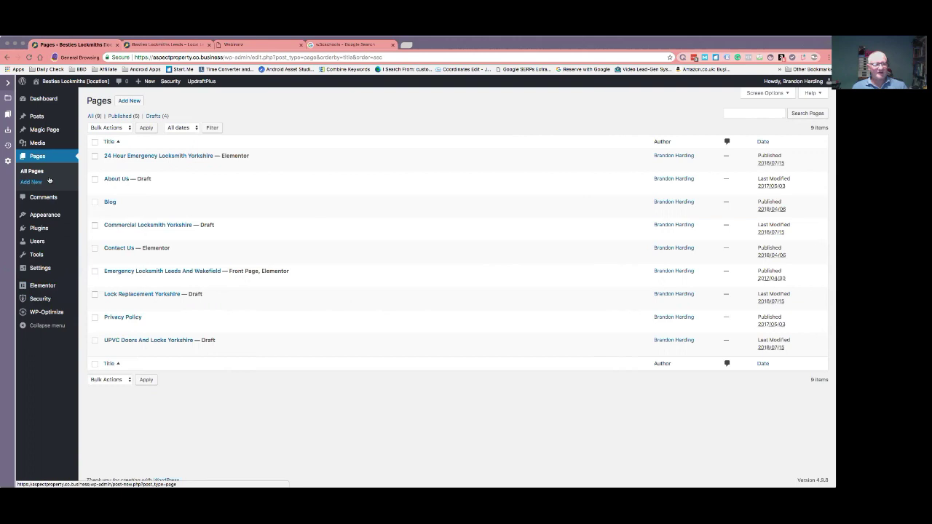
{"action": "mouse_move", "coordinate": [158, 214]}
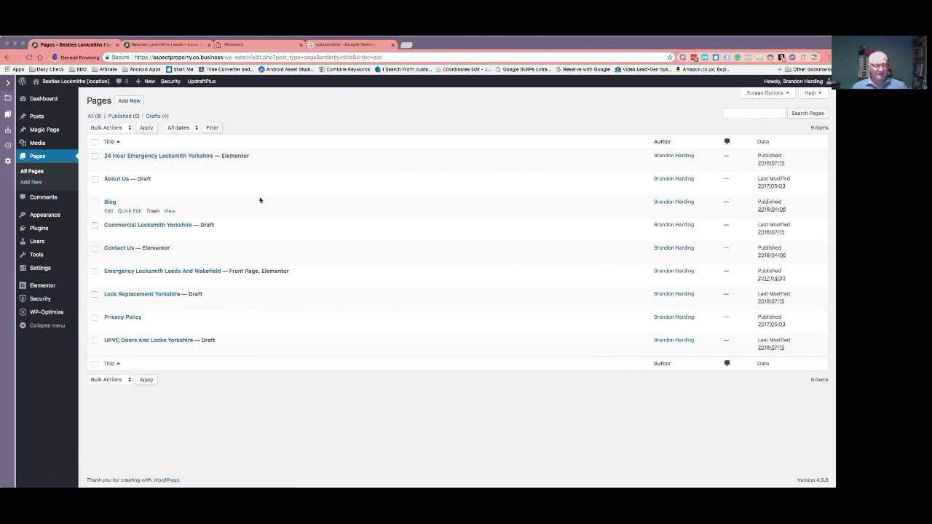
{"action": "mouse_move", "coordinate": [201, 173]}
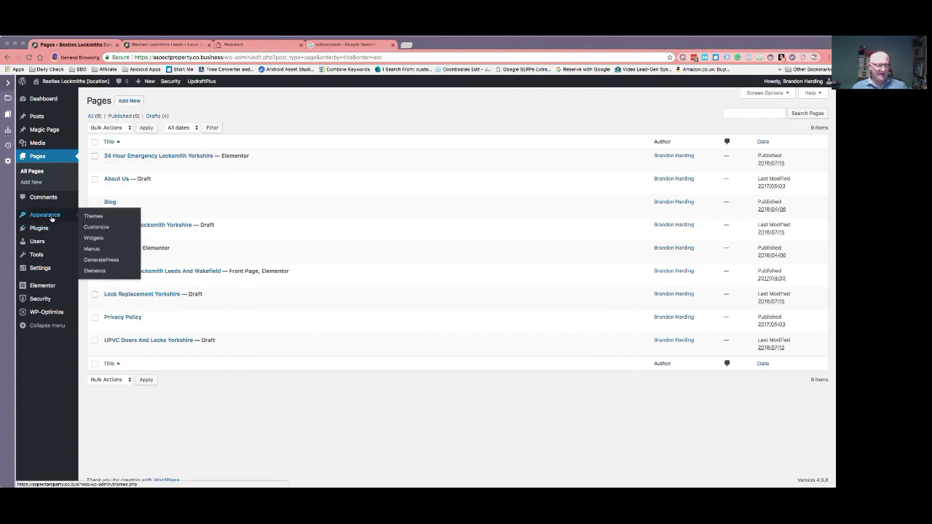
{"action": "left_click", "coordinate": [96, 272]}
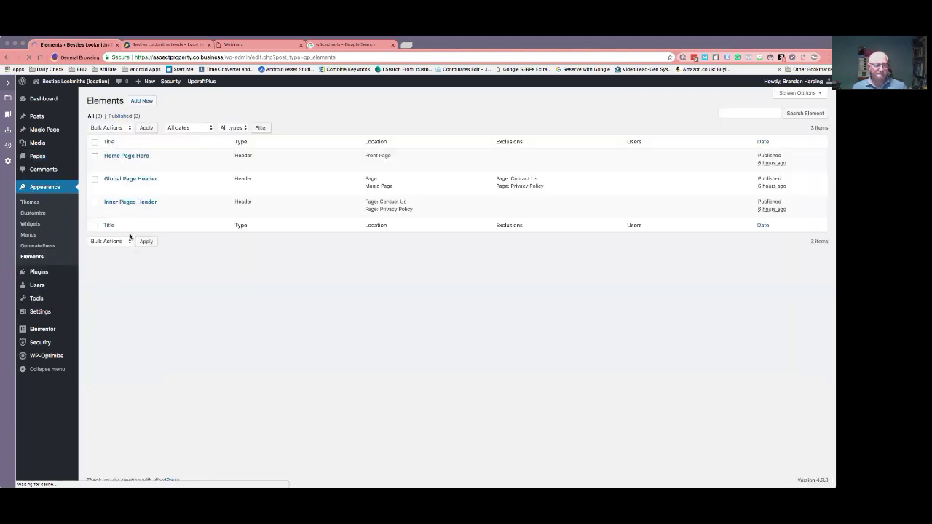
{"action": "left_click", "coordinate": [109, 189]}
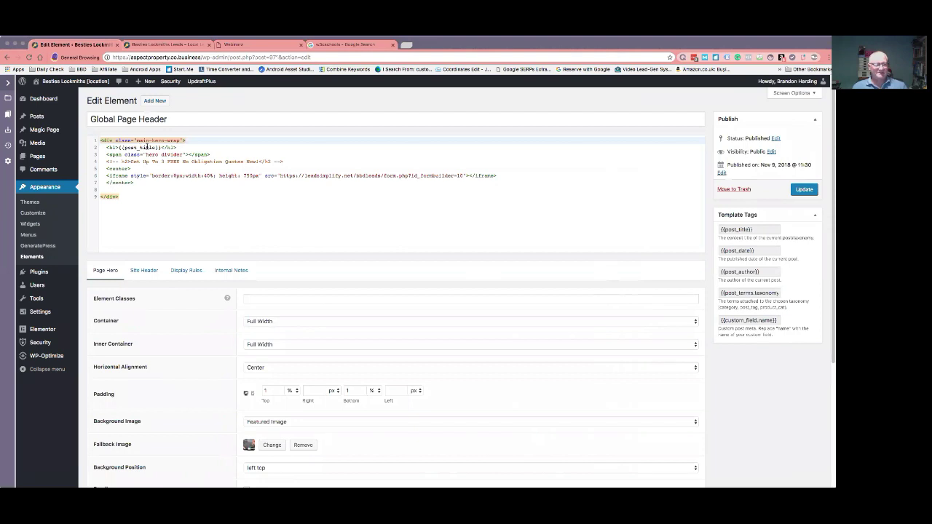
- Review the Global Page Header's hero HTML code and its Page Hero settings down to the link colours
{"action": "left_click", "coordinate": [110, 147]}
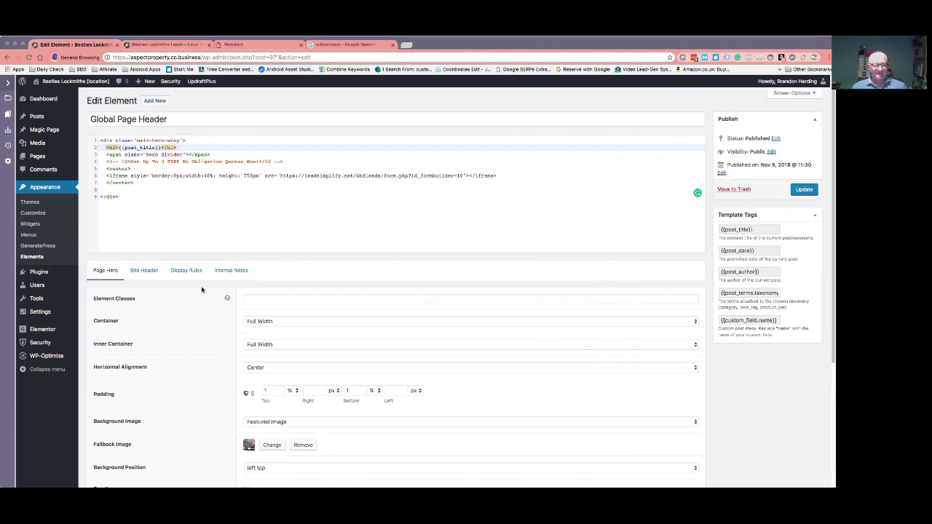
{"action": "scroll", "coordinate": [203, 289], "scroll_direction": "down", "scroll_amount": 3}
{"action": "scroll", "coordinate": [249, 342], "scroll_direction": "down", "scroll_amount": 2}
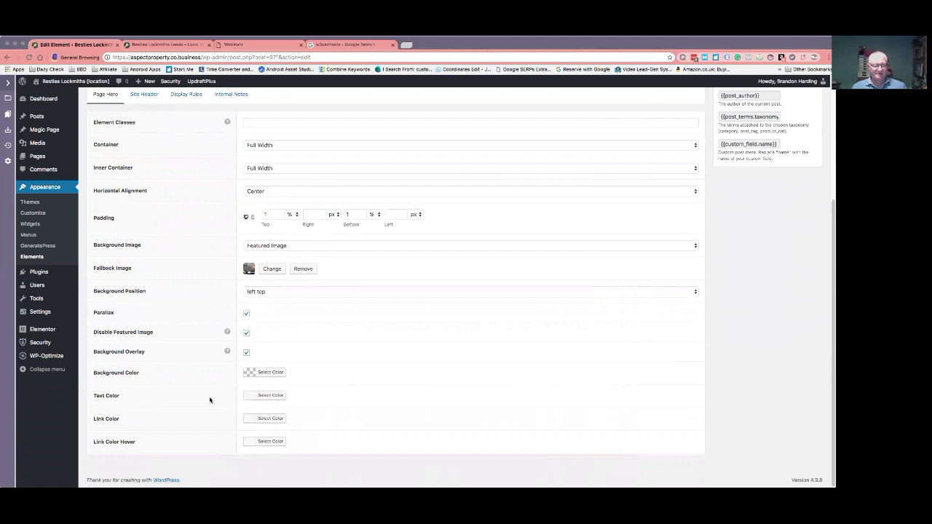
{"action": "scroll", "coordinate": [210, 400], "scroll_direction": "up", "scroll_amount": 5}
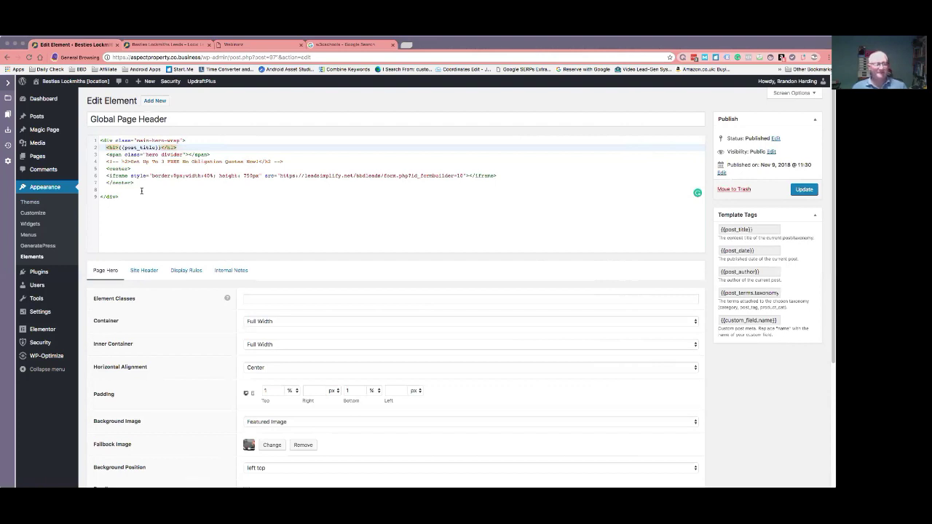
{"action": "left_click", "coordinate": [135, 189]}
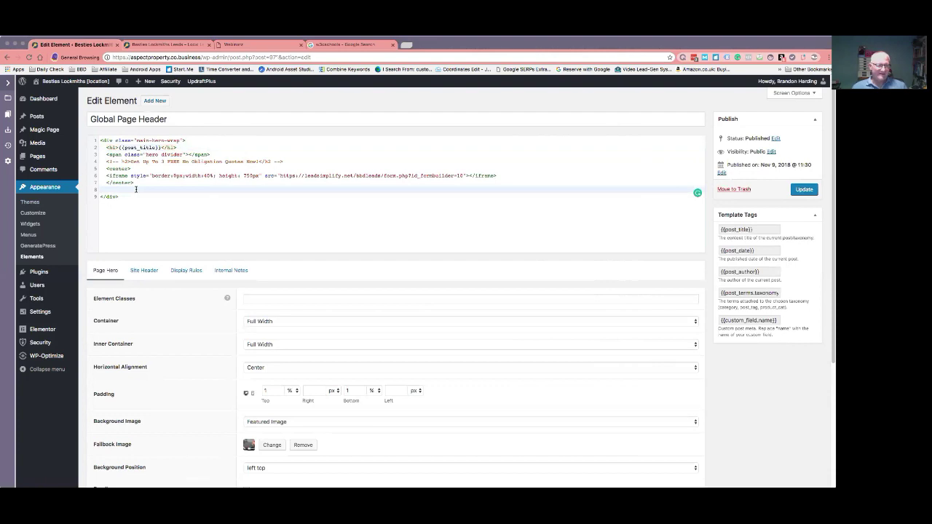
- Open the W3Schools website from the Google results and load its CSS tutorial's first example in the Tryit Editor
{"action": "left_click", "coordinate": [351, 44]}
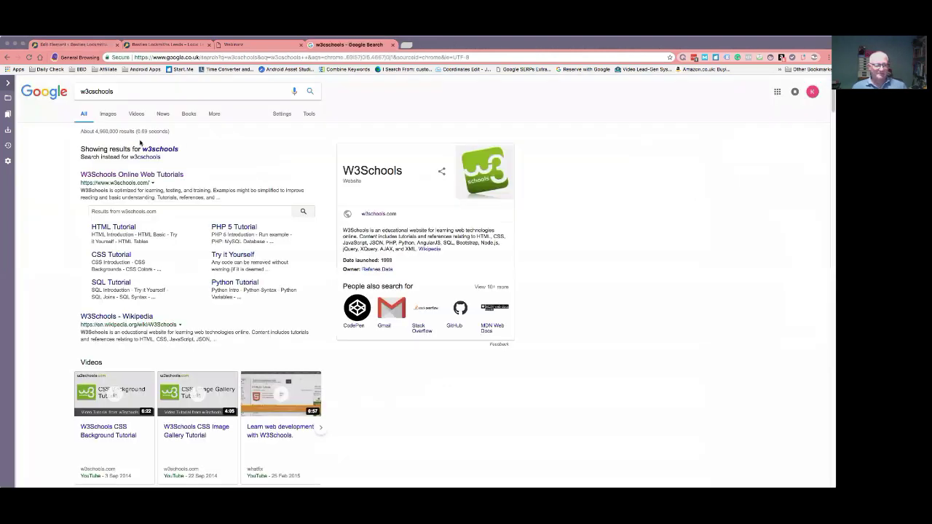
{"action": "left_click", "coordinate": [135, 176]}
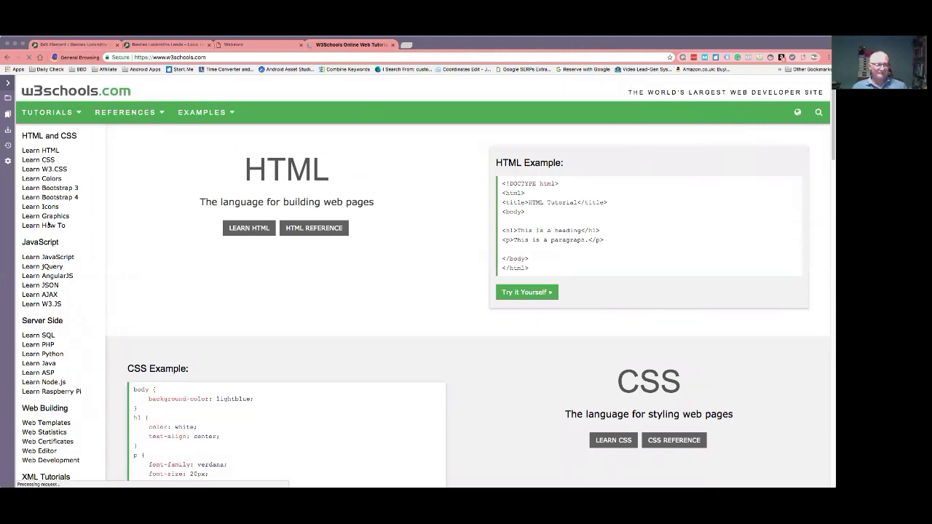
{"action": "left_click", "coordinate": [39, 159]}
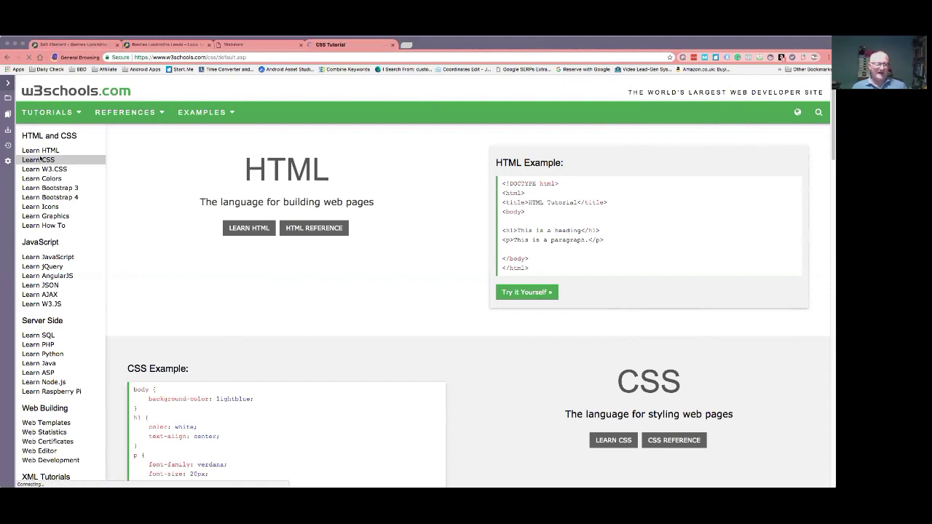
{"action": "scroll", "coordinate": [283, 211], "scroll_direction": "down", "scroll_amount": 3}
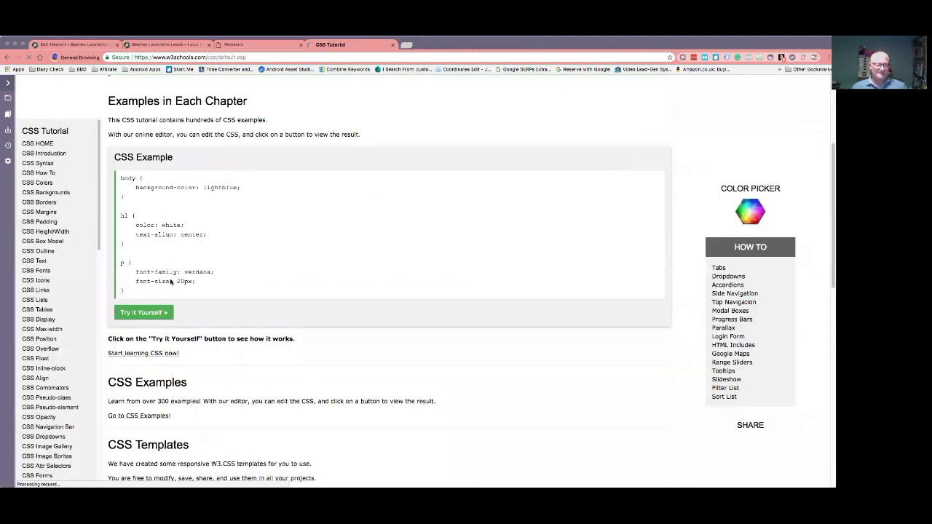
{"action": "left_click", "coordinate": [150, 313]}
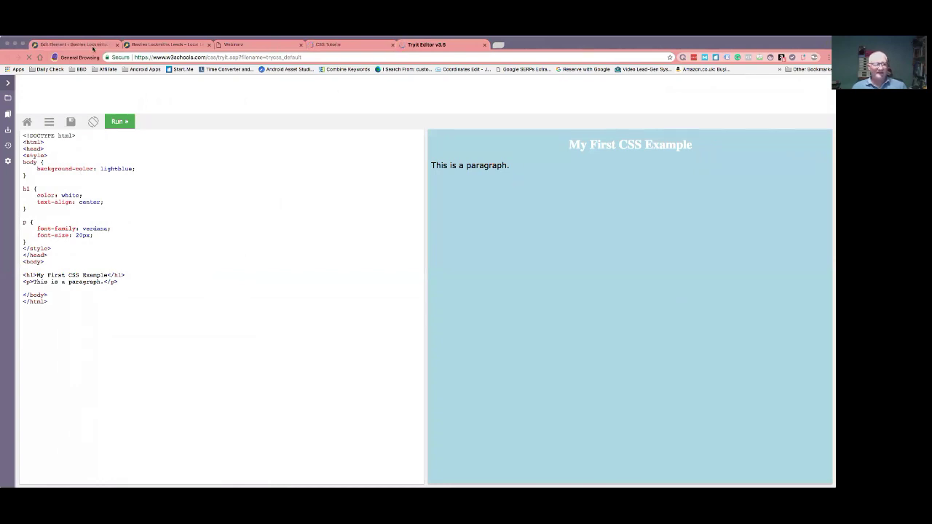
- View the live locksmith home page and highlight the location names in its main heading and first body paragraph
{"action": "left_click", "coordinate": [85, 45]}
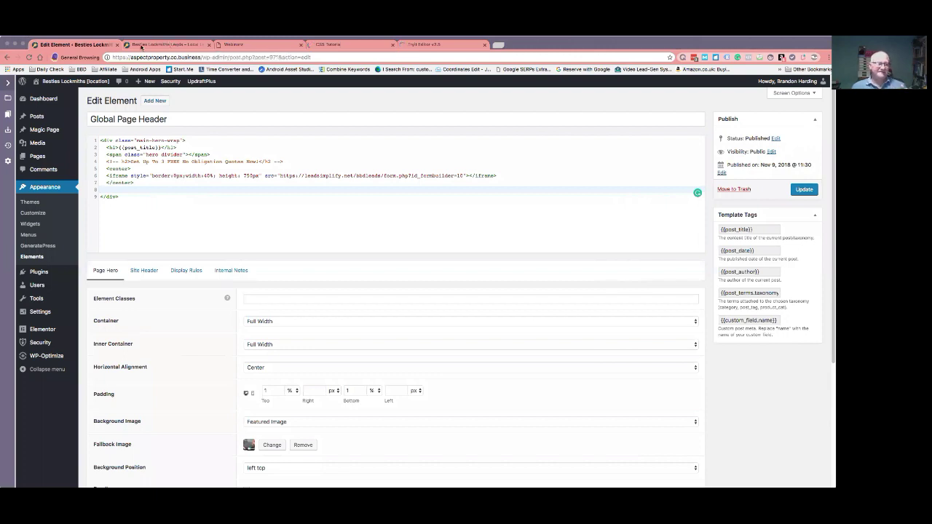
{"action": "mouse_move", "coordinate": [61, 122]}
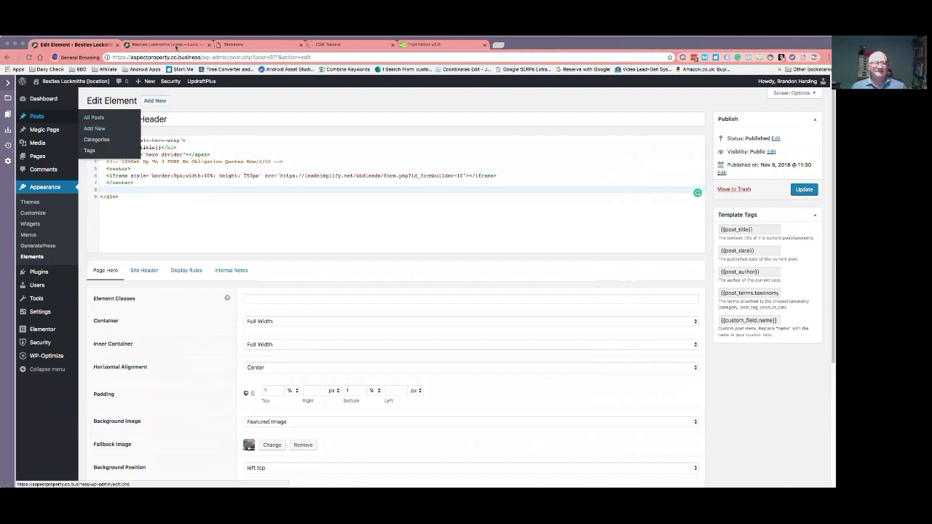
{"action": "left_click", "coordinate": [175, 45]}
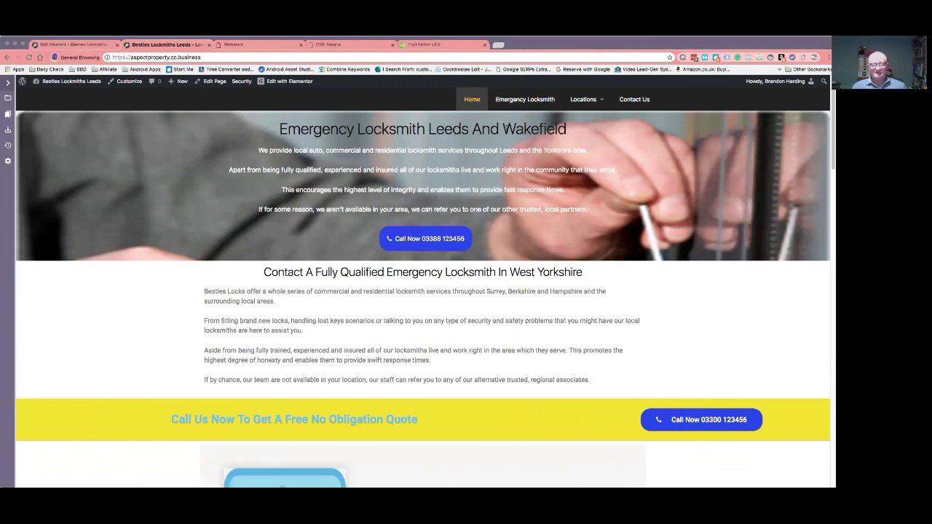
{"action": "left_click_drag", "start_coordinate": [429, 129], "coordinate": [582, 133]}
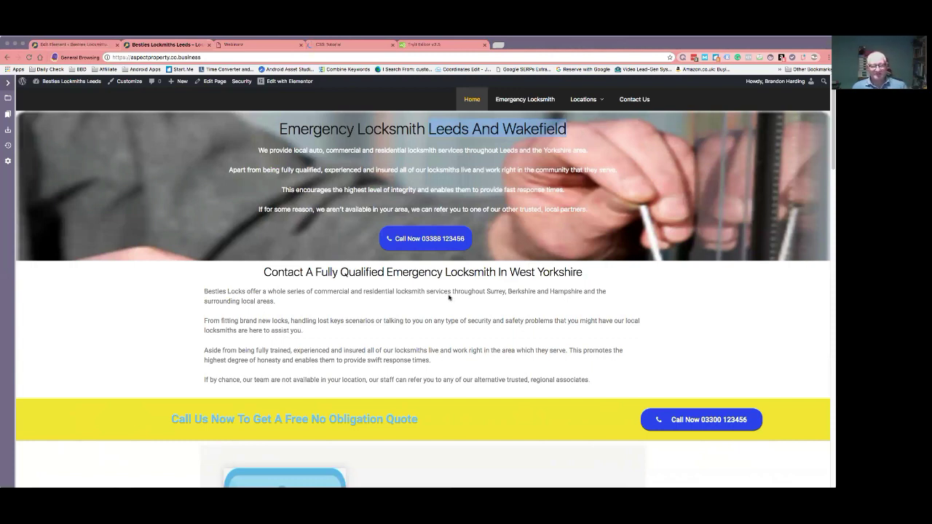
{"action": "left_click_drag", "start_coordinate": [487, 292], "coordinate": [576, 289]}
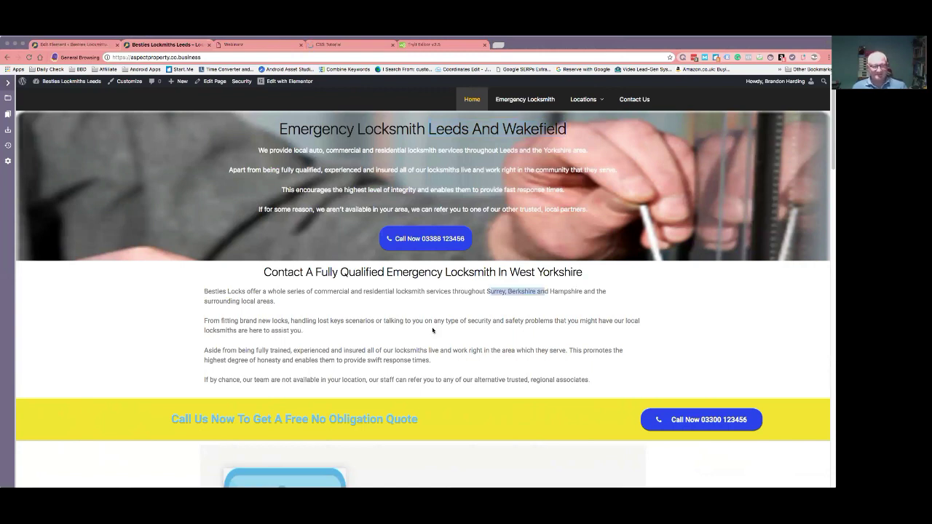
- Examine the home page's content from the hero section through the service blocks to the footer widgets
{"action": "scroll", "coordinate": [432, 329], "scroll_direction": "down", "scroll_amount": 2}
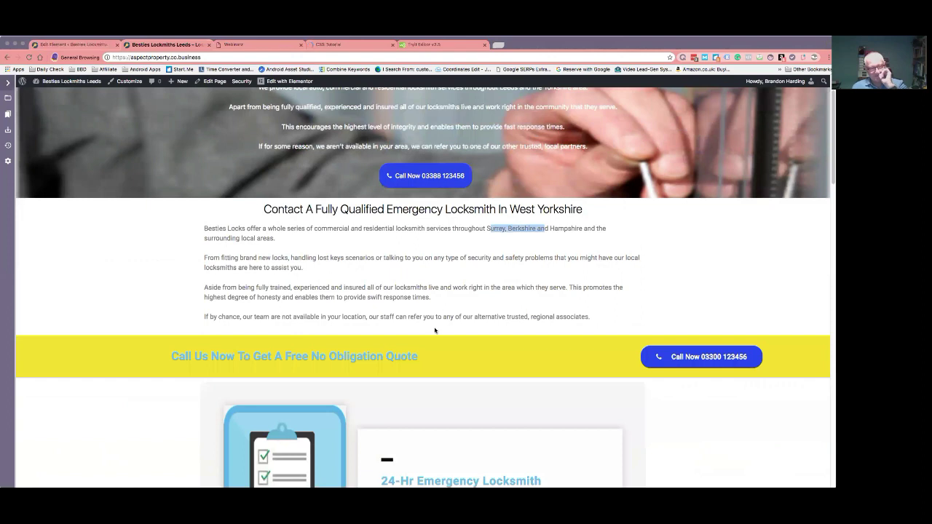
{"action": "scroll", "coordinate": [436, 327], "scroll_direction": "down", "scroll_amount": 4}
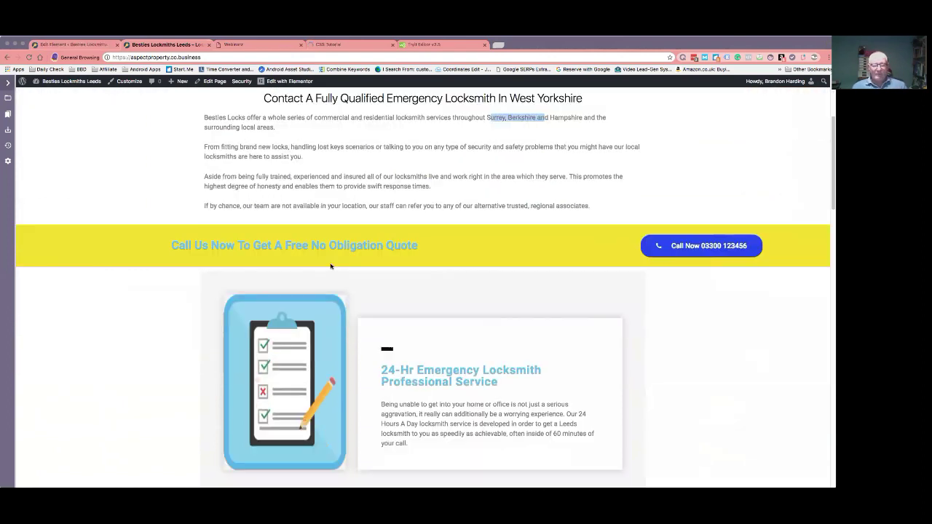
{"action": "scroll", "coordinate": [370, 309], "scroll_direction": "up", "scroll_amount": 5}
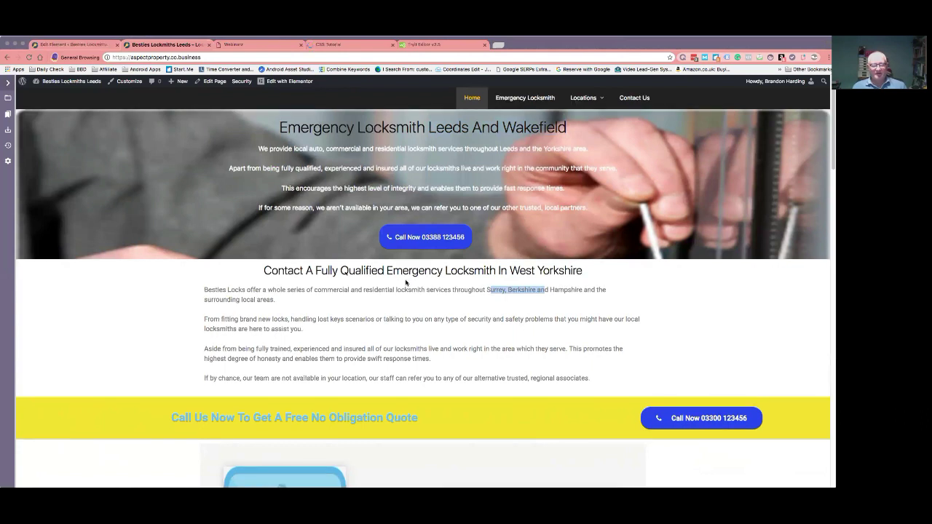
{"action": "scroll", "coordinate": [406, 282], "scroll_direction": "down", "scroll_amount": 5}
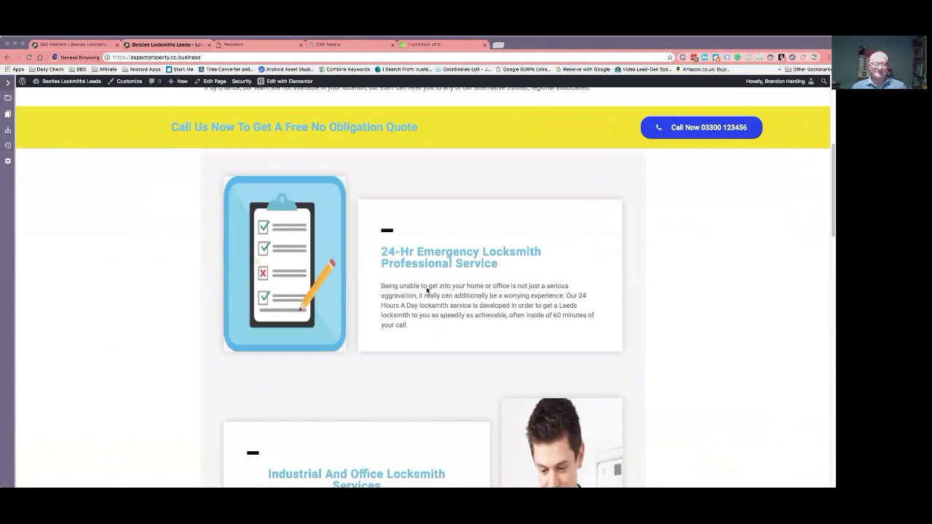
{"action": "scroll", "coordinate": [426, 288], "scroll_direction": "up", "scroll_amount": 5}
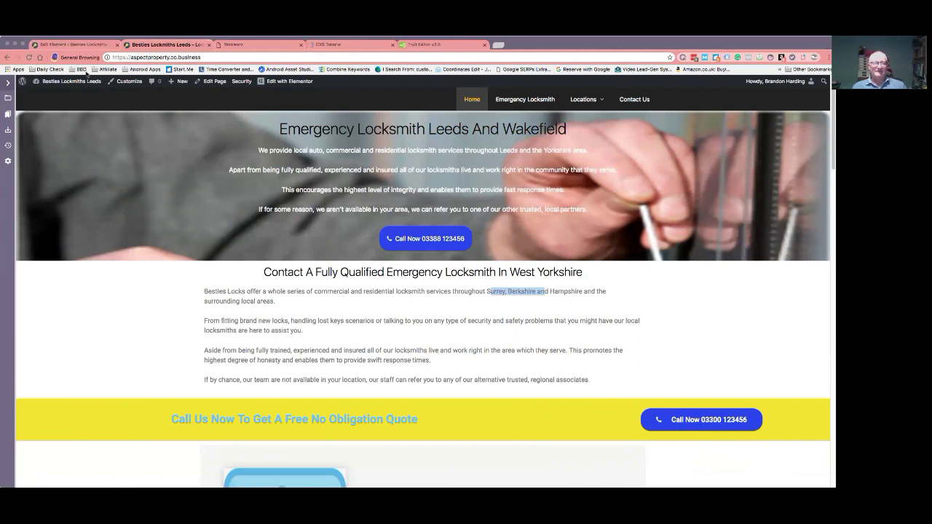
{"action": "scroll", "coordinate": [156, 196], "scroll_direction": "down", "scroll_amount": 15}
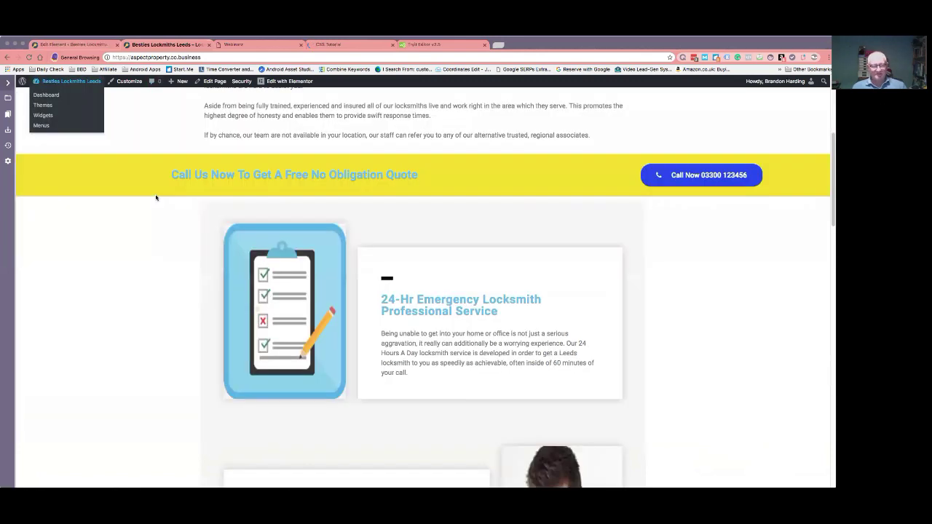
{"action": "scroll", "coordinate": [155, 196], "scroll_direction": "down", "scroll_amount": 5}
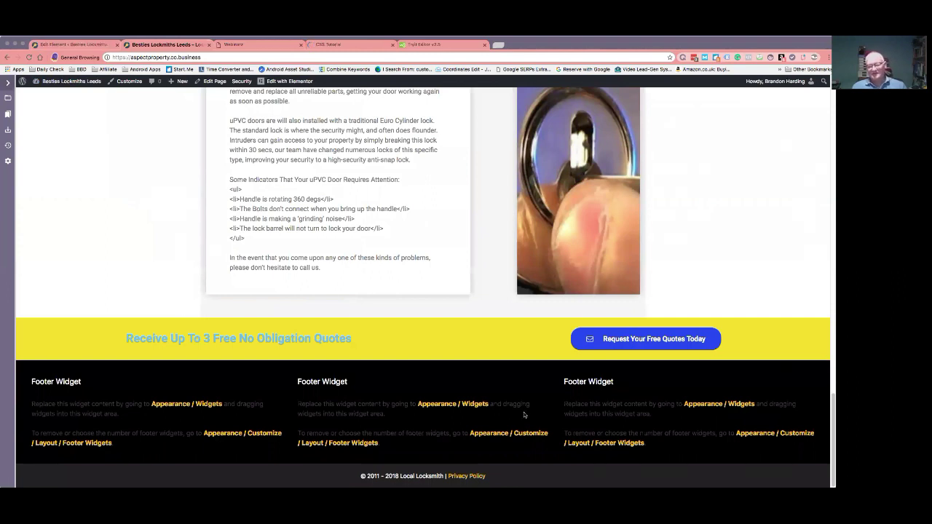
{"action": "scroll", "coordinate": [473, 431], "scroll_direction": "up", "scroll_amount": 10}
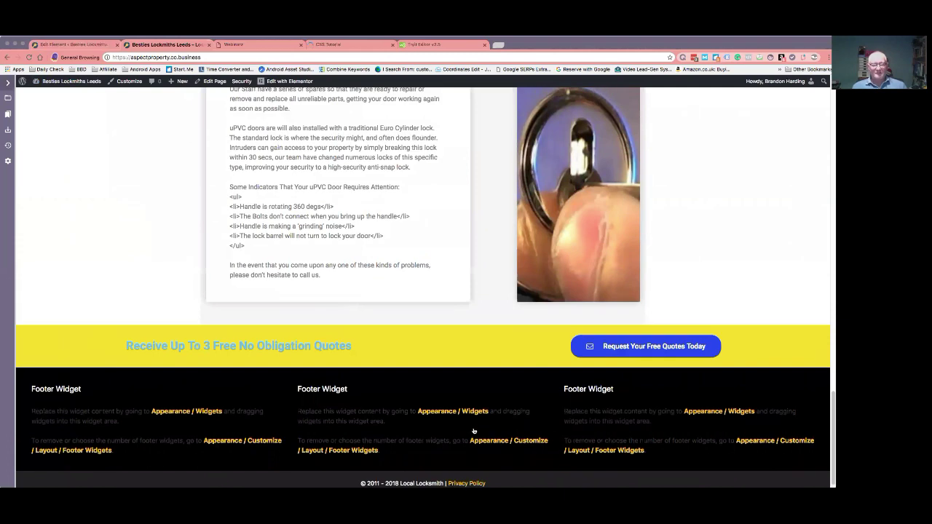
{"action": "scroll", "coordinate": [473, 431], "scroll_direction": "up", "scroll_amount": 15}
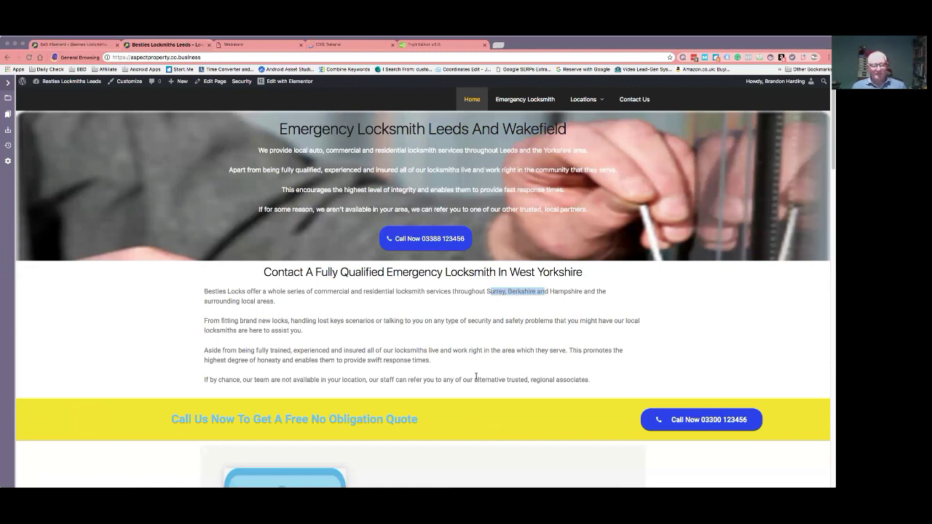
{"action": "scroll", "coordinate": [460, 374], "scroll_direction": "down", "scroll_amount": 3}
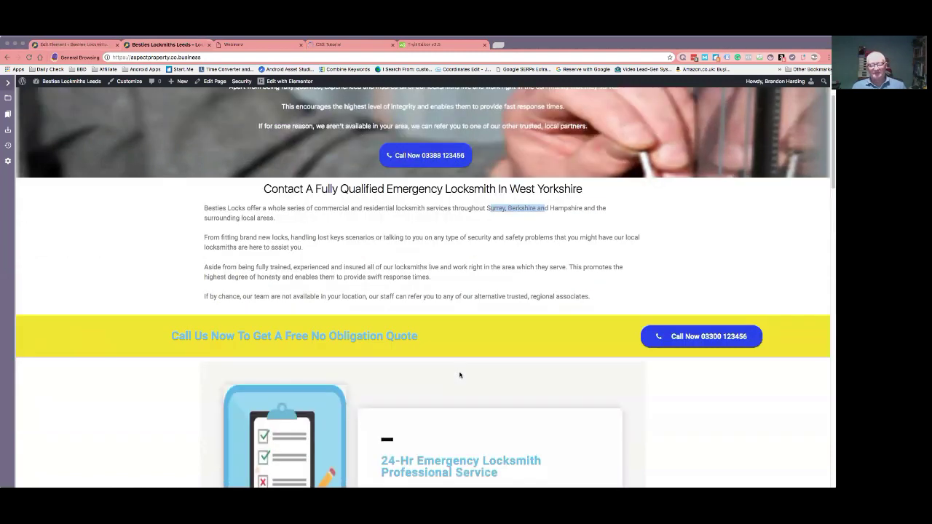
{"action": "scroll", "coordinate": [460, 375], "scroll_direction": "up", "scroll_amount": 3}
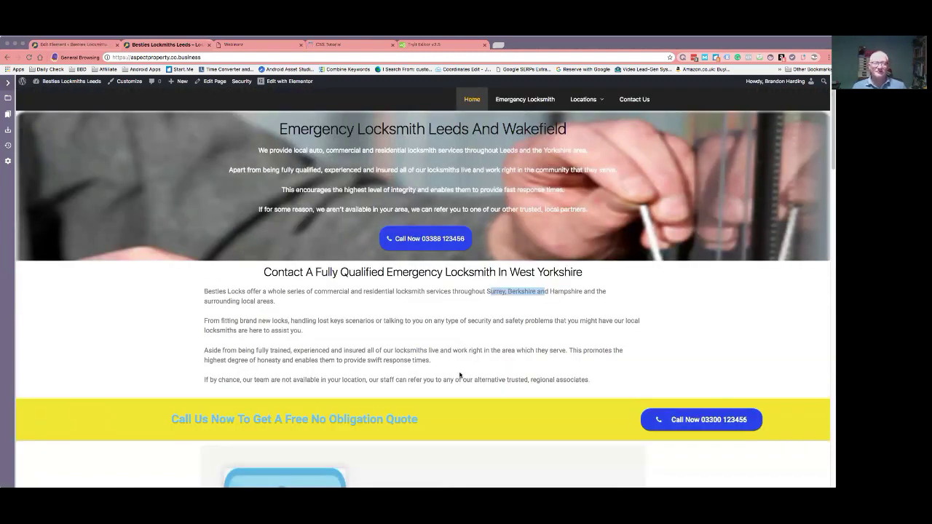
- Return to the WordPress admin and open the list of all the site's pages
{"action": "left_click", "coordinate": [87, 44]}
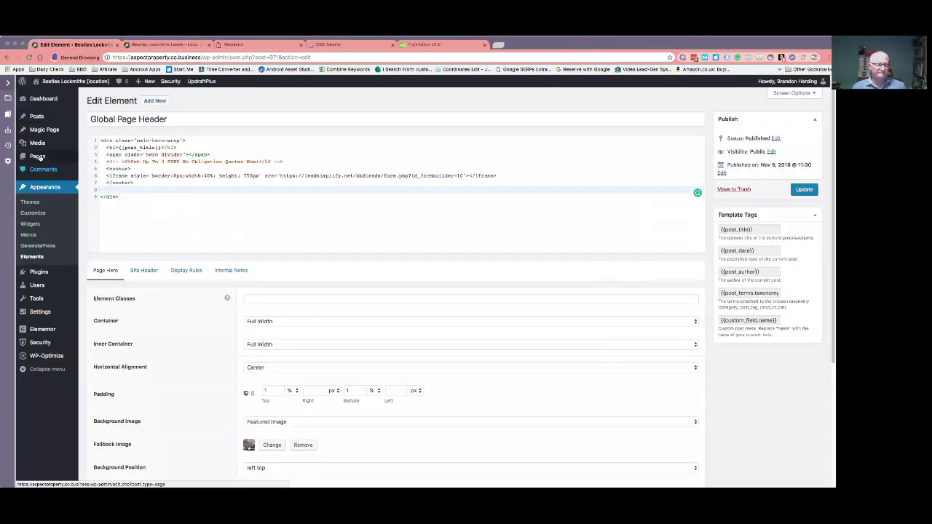
{"action": "left_click", "coordinate": [95, 159]}
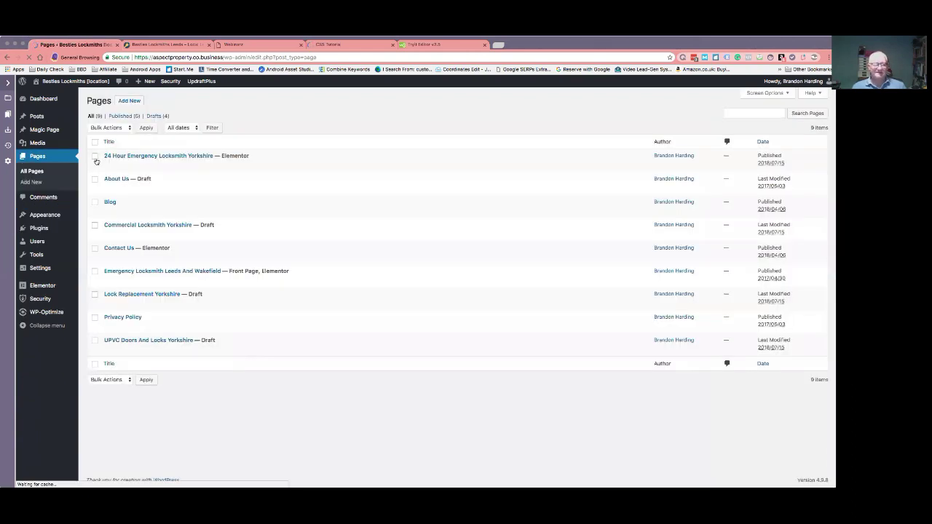
- Open the front page "Emergency Locksmith Leeds And Wakefield" for editing with Elementor and reload the editor
{"action": "mouse_move", "coordinate": [207, 280]}
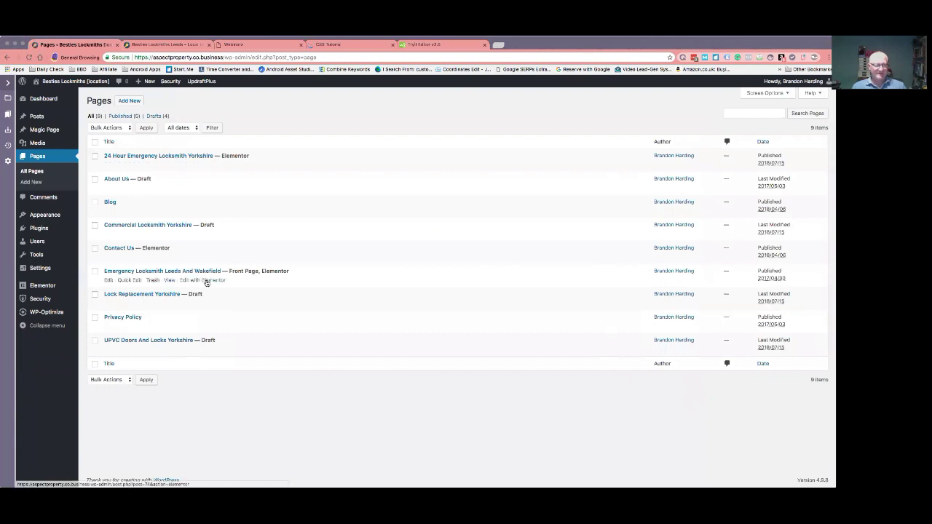
{"action": "left_click", "coordinate": [206, 281]}
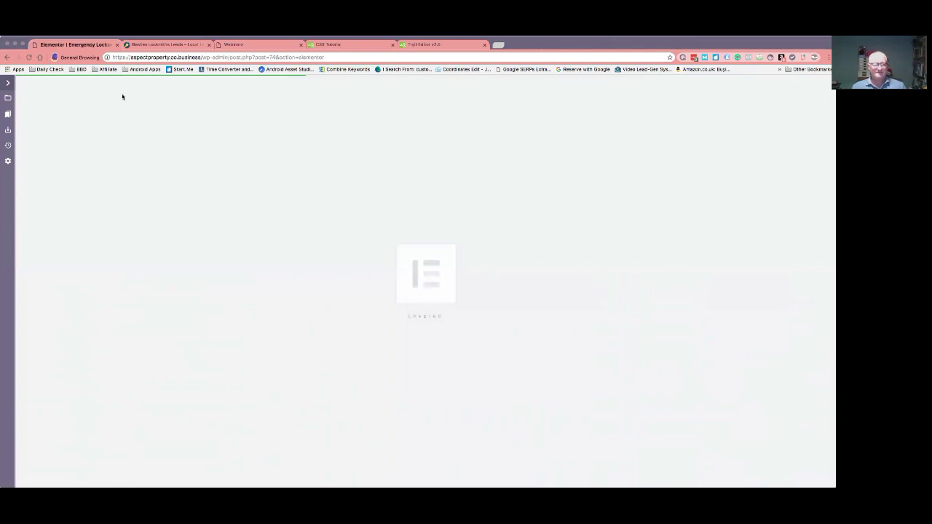
{"action": "left_click", "coordinate": [28, 57]}
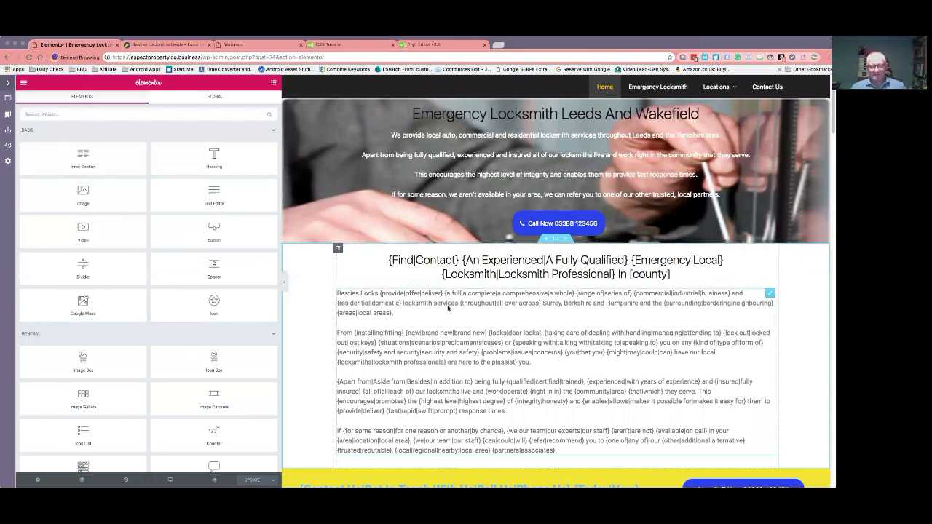
- Examine the spintax in the home page's introductory heading and paragraphs and in its yellow call banner
{"action": "scroll", "coordinate": [438, 278], "scroll_direction": "down", "scroll_amount": 1}
{"action": "scroll", "coordinate": [483, 329], "scroll_direction": "down", "scroll_amount": 1}
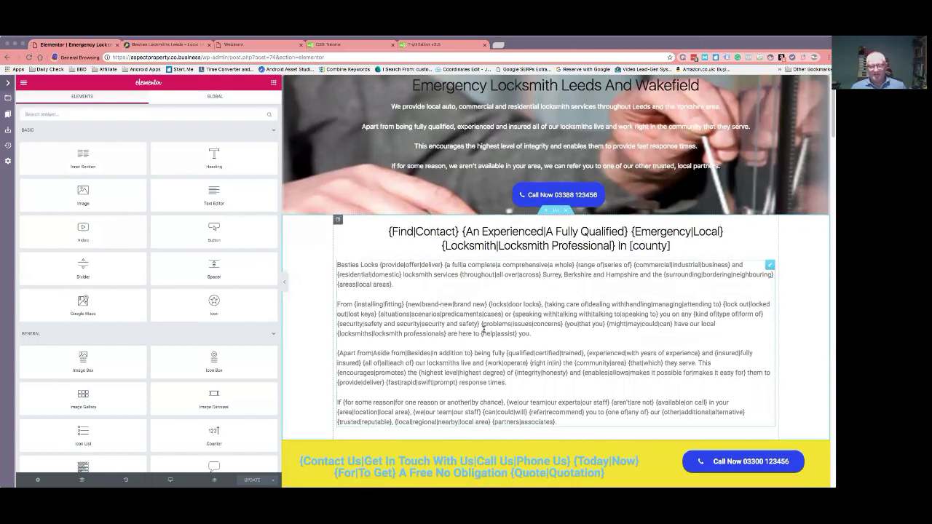
{"action": "scroll", "coordinate": [482, 331], "scroll_direction": "down", "scroll_amount": 2}
{"action": "scroll", "coordinate": [499, 408], "scroll_direction": "down", "scroll_amount": 2}
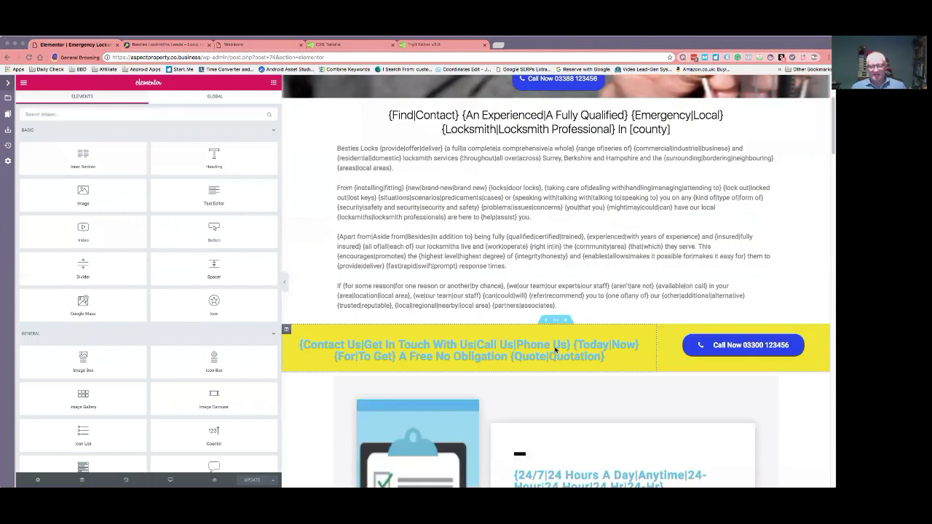
{"action": "scroll", "coordinate": [758, 339], "scroll_direction": "down", "scroll_amount": 1}
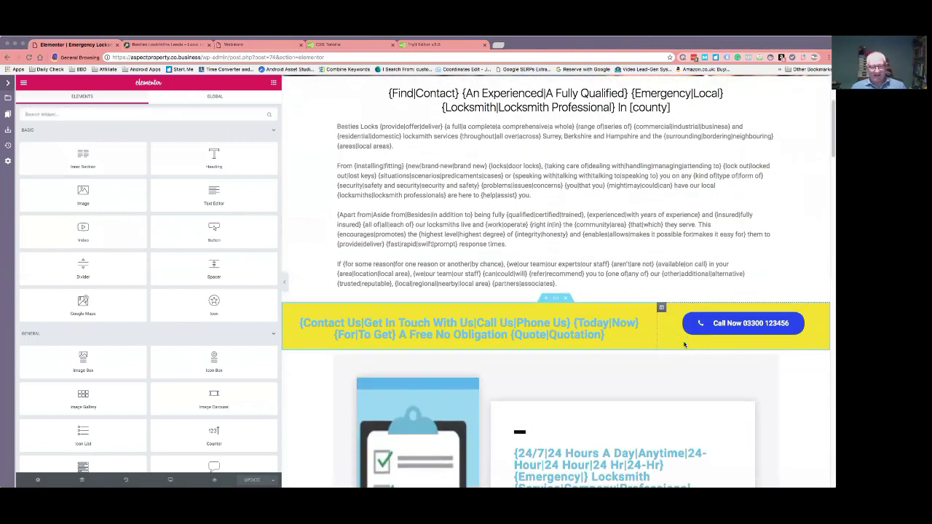
{"action": "scroll", "coordinate": [684, 344], "scroll_direction": "down", "scroll_amount": 2}
{"action": "scroll", "coordinate": [685, 344], "scroll_direction": "down", "scroll_amount": 1}
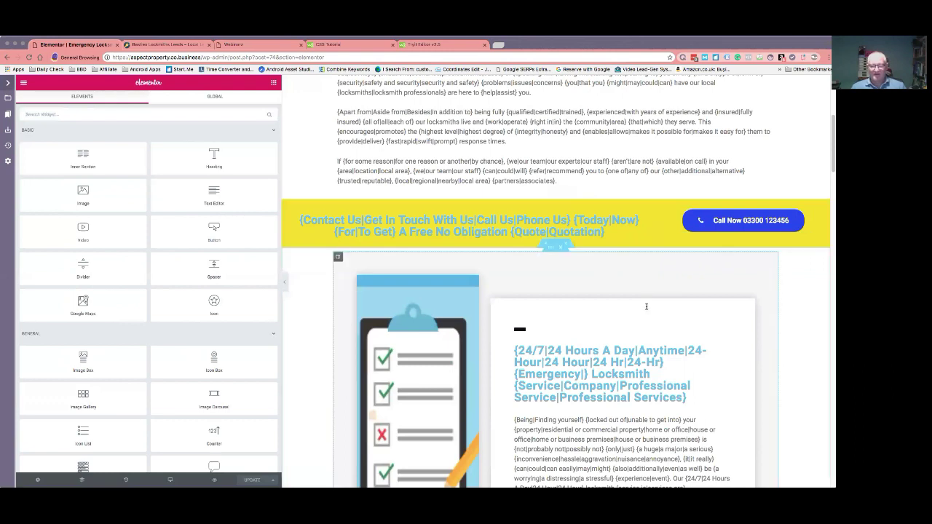
- Examine the spintax in the home page's service blocks down to the free quotes banner and return to the hero section
{"action": "scroll", "coordinate": [648, 288], "scroll_direction": "down", "scroll_amount": 5}
{"action": "scroll", "coordinate": [587, 268], "scroll_direction": "down", "scroll_amount": 5}
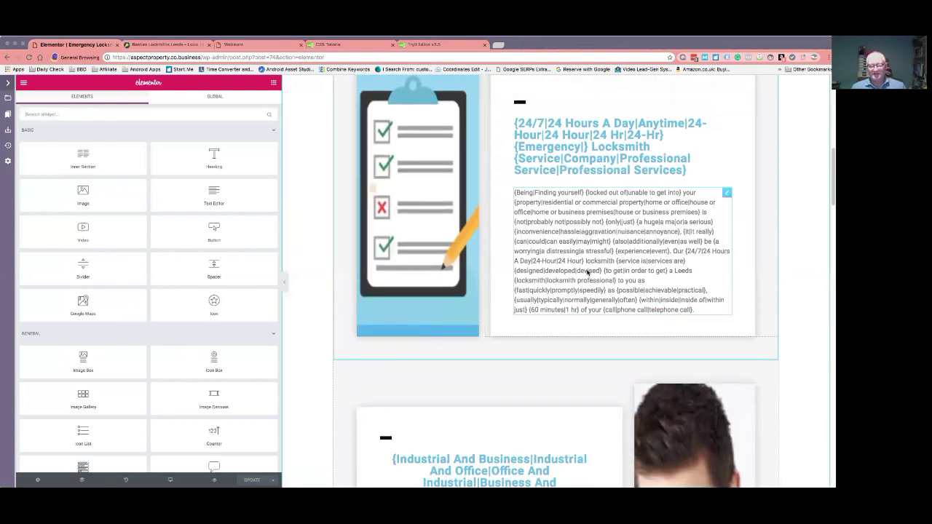
{"action": "scroll", "coordinate": [555, 274], "scroll_direction": "down", "scroll_amount": 15}
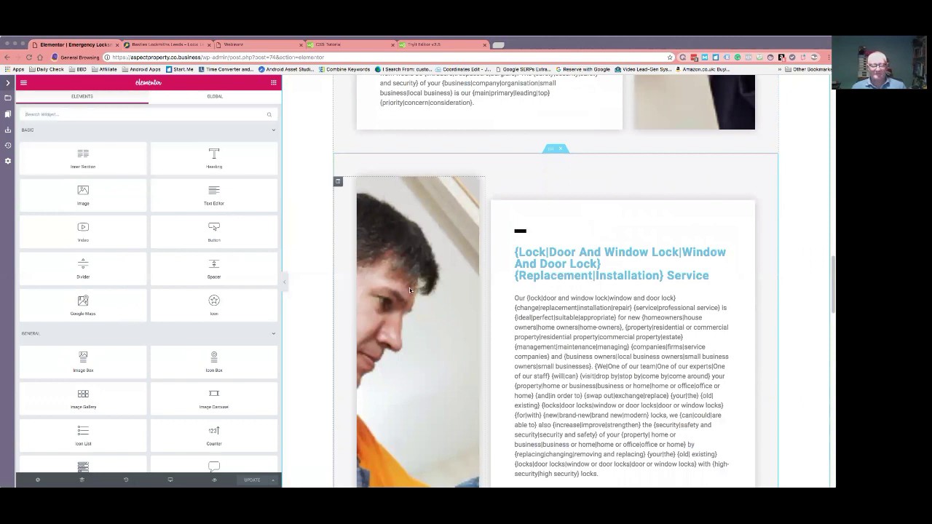
{"action": "scroll", "coordinate": [412, 289], "scroll_direction": "down", "scroll_amount": 4}
{"action": "scroll", "coordinate": [415, 292], "scroll_direction": "down", "scroll_amount": 5}
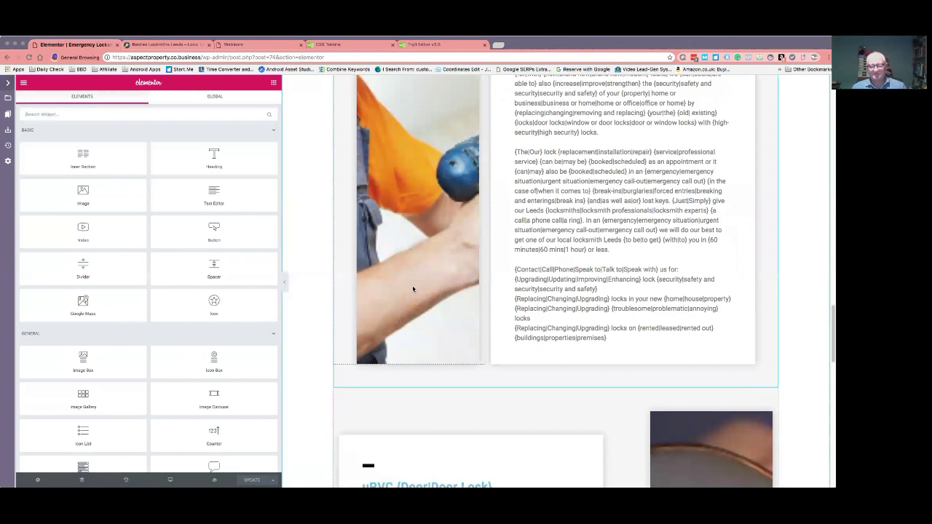
{"action": "scroll", "coordinate": [413, 289], "scroll_direction": "down", "scroll_amount": 8}
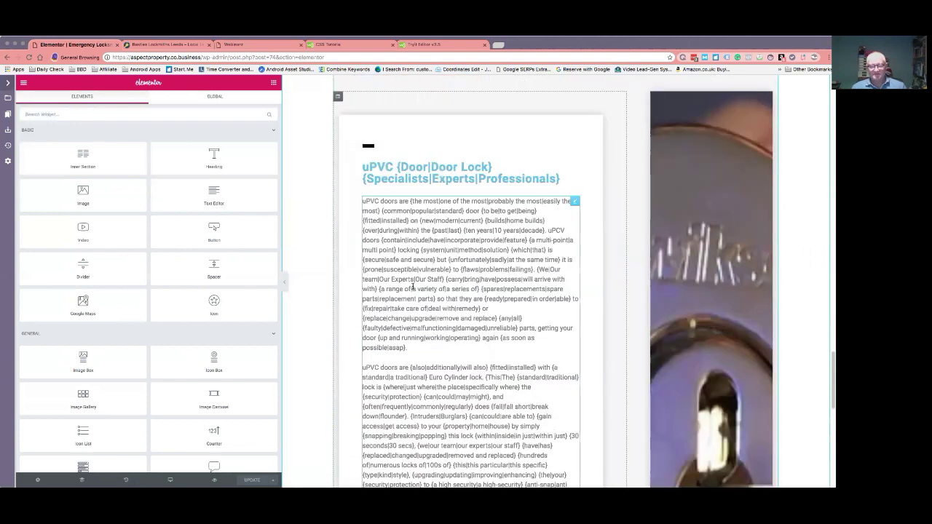
{"action": "scroll", "coordinate": [413, 288], "scroll_direction": "down", "scroll_amount": 6}
{"action": "scroll", "coordinate": [413, 288], "scroll_direction": "down", "scroll_amount": 8}
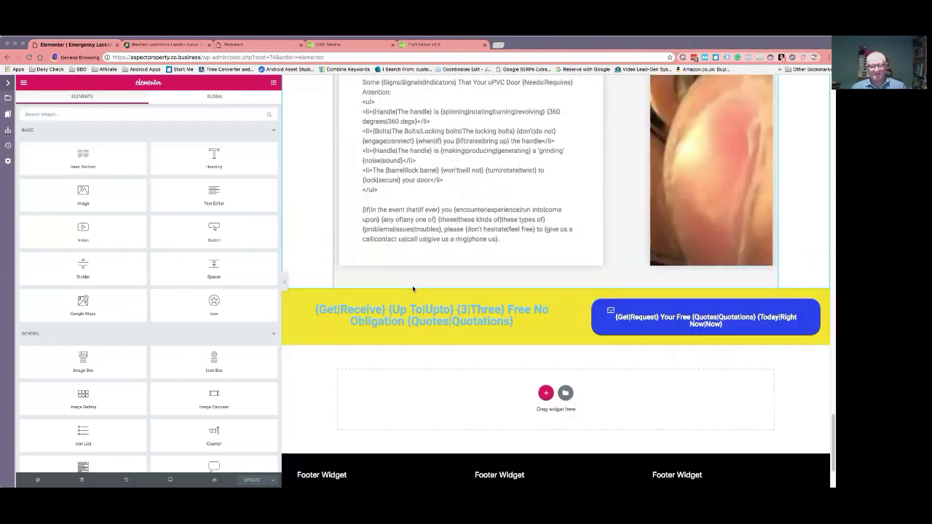
{"action": "scroll", "coordinate": [413, 289], "scroll_direction": "up", "scroll_amount": 10}
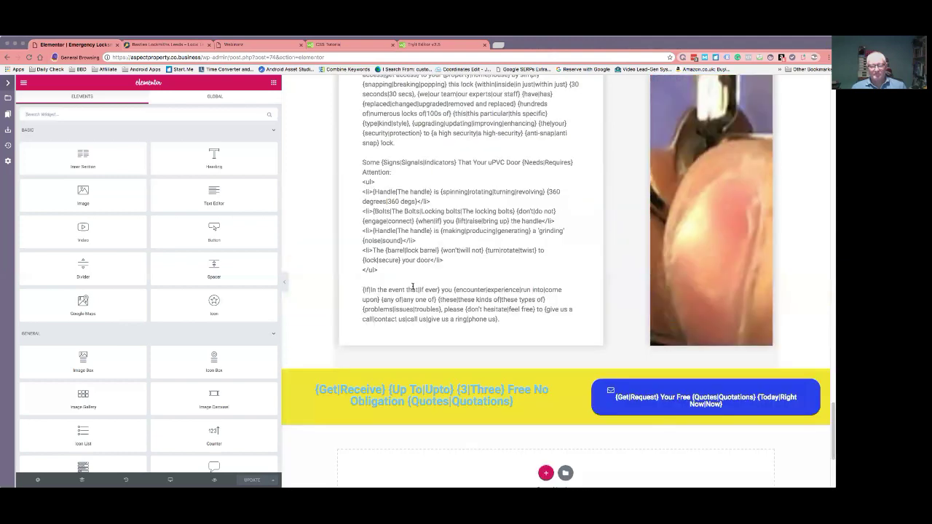
{"action": "scroll", "coordinate": [413, 288], "scroll_direction": "up", "scroll_amount": 15}
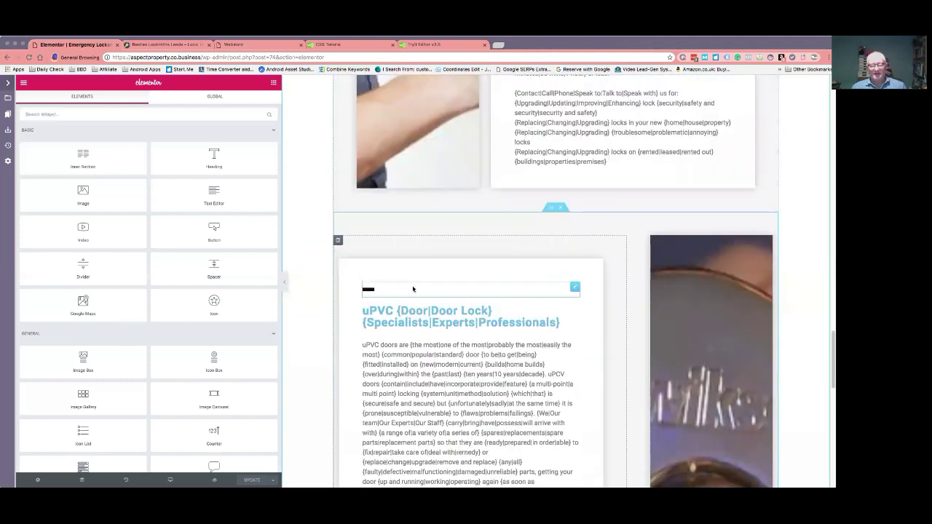
{"action": "scroll", "coordinate": [412, 287], "scroll_direction": "up", "scroll_amount": 15}
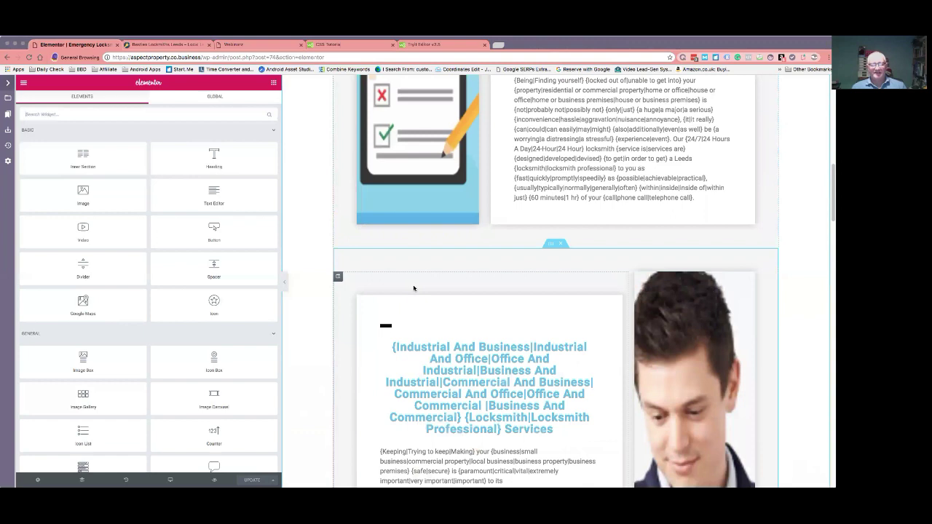
{"action": "scroll", "coordinate": [421, 264], "scroll_direction": "up", "scroll_amount": 4}
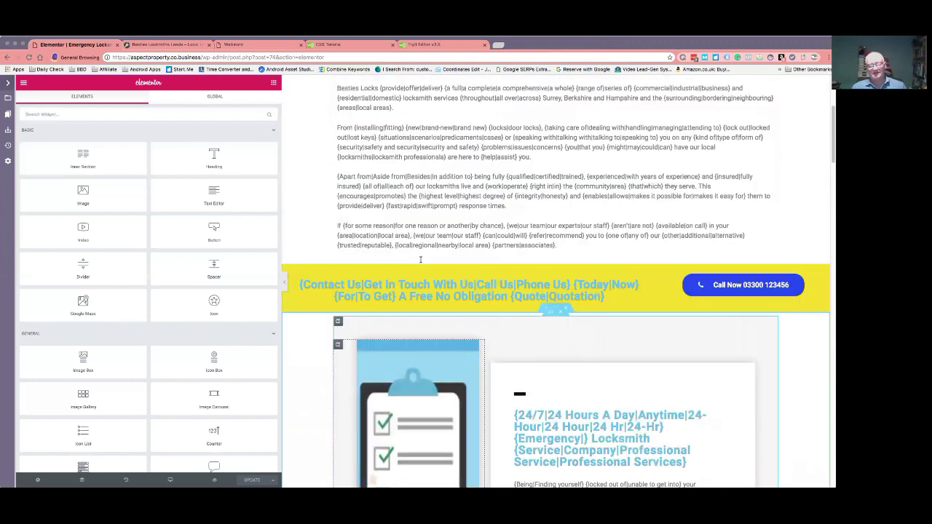
{"action": "scroll", "coordinate": [420, 259], "scroll_direction": "up", "scroll_amount": 4}
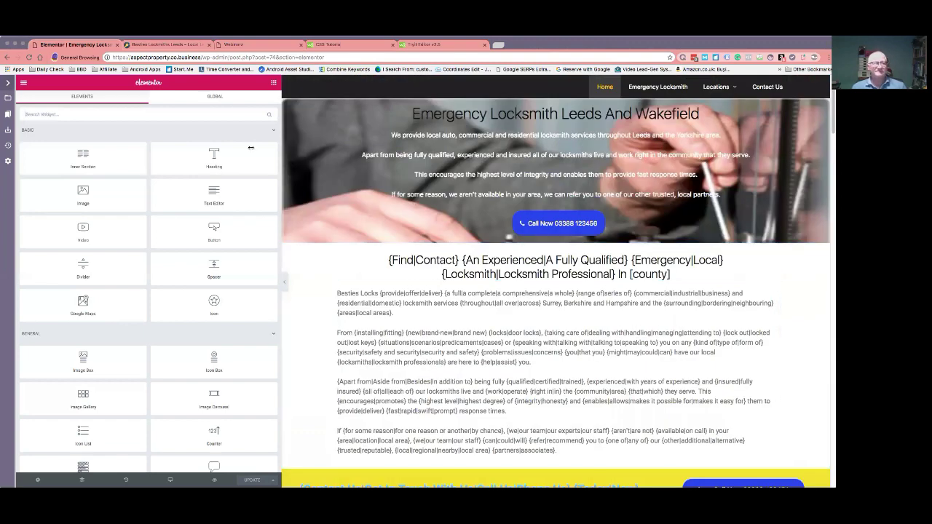
- Open the live site's Emergency Locksmith page and examine its quote form, embedded video and article text
{"action": "left_click", "coordinate": [179, 44]}
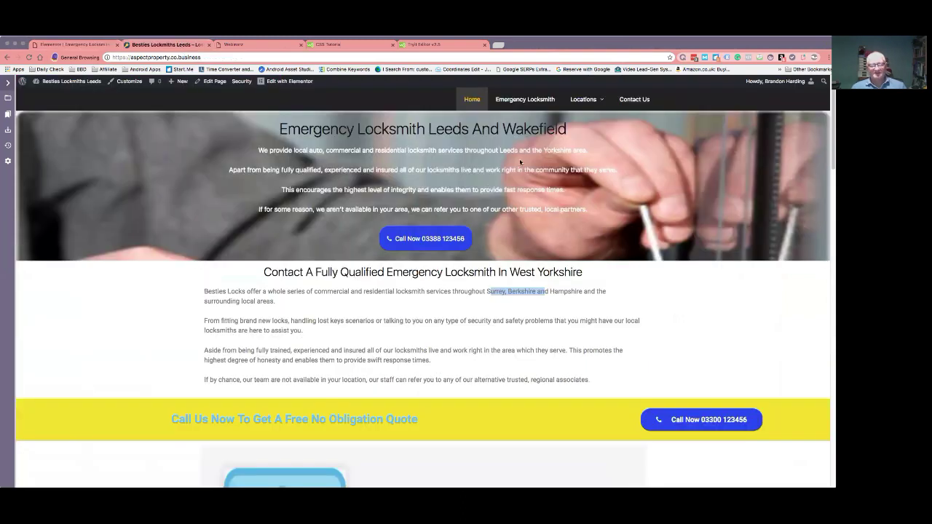
{"action": "left_click", "coordinate": [528, 102]}
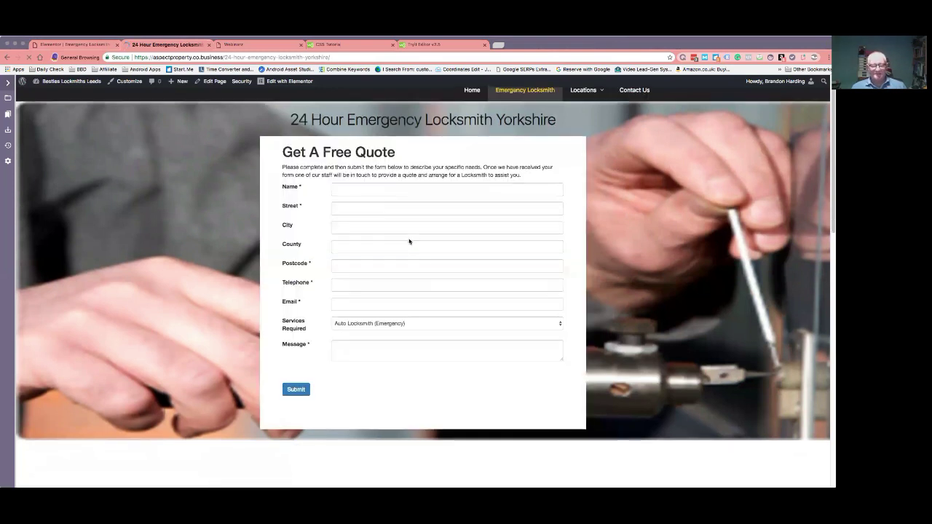
{"action": "scroll", "coordinate": [410, 241], "scroll_direction": "down", "scroll_amount": 2}
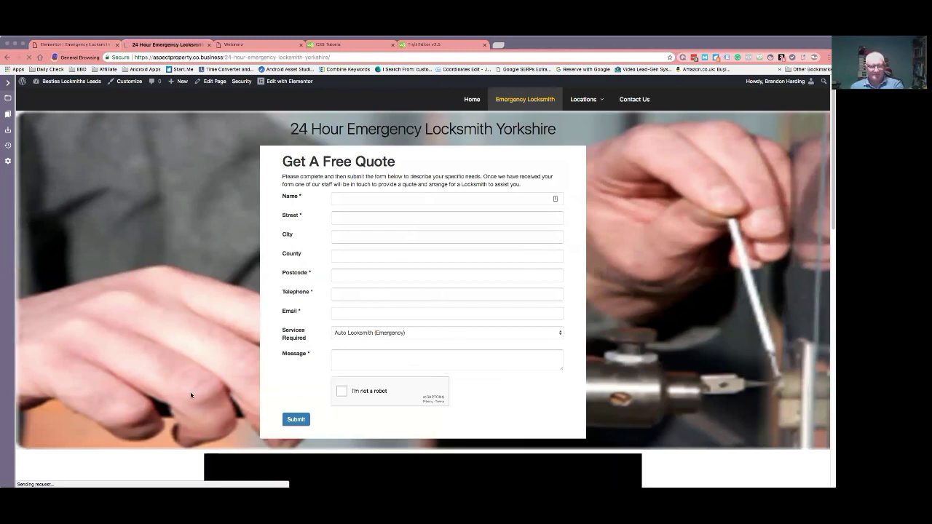
{"action": "scroll", "coordinate": [190, 395], "scroll_direction": "down", "scroll_amount": 1}
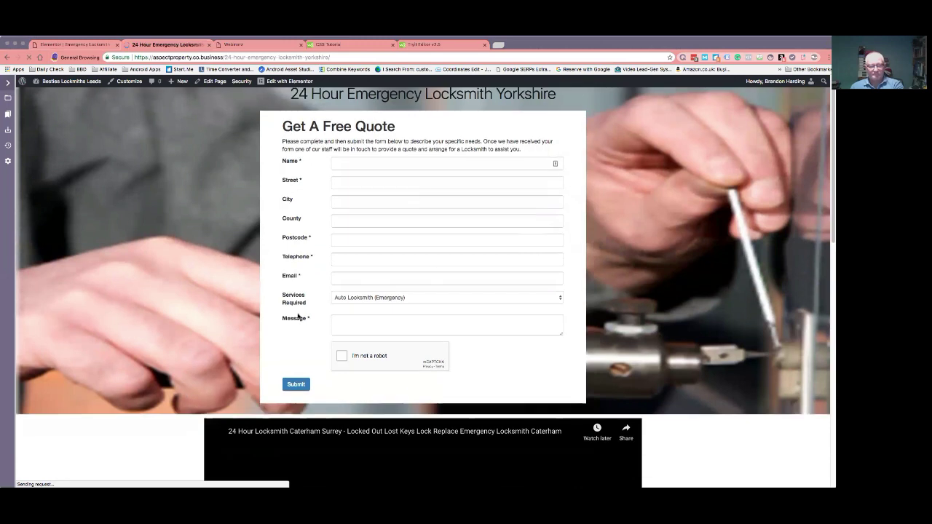
{"action": "scroll", "coordinate": [434, 273], "scroll_direction": "down", "scroll_amount": 5}
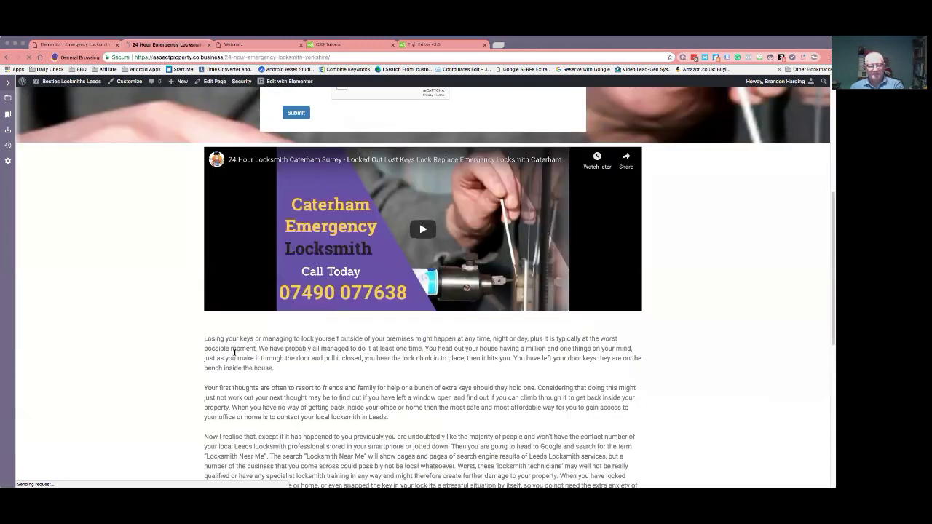
{"action": "scroll", "coordinate": [246, 355], "scroll_direction": "down", "scroll_amount": 2}
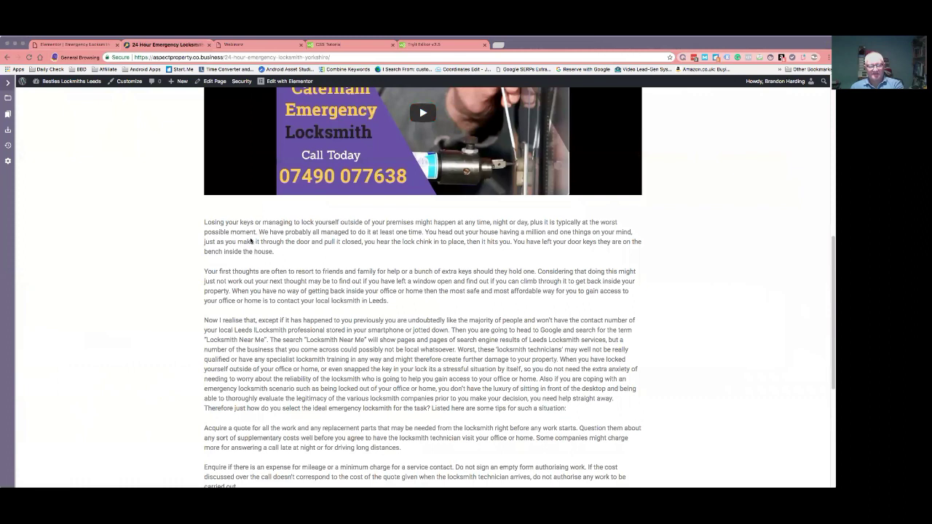
{"action": "scroll", "coordinate": [298, 385], "scroll_direction": "down", "scroll_amount": 3}
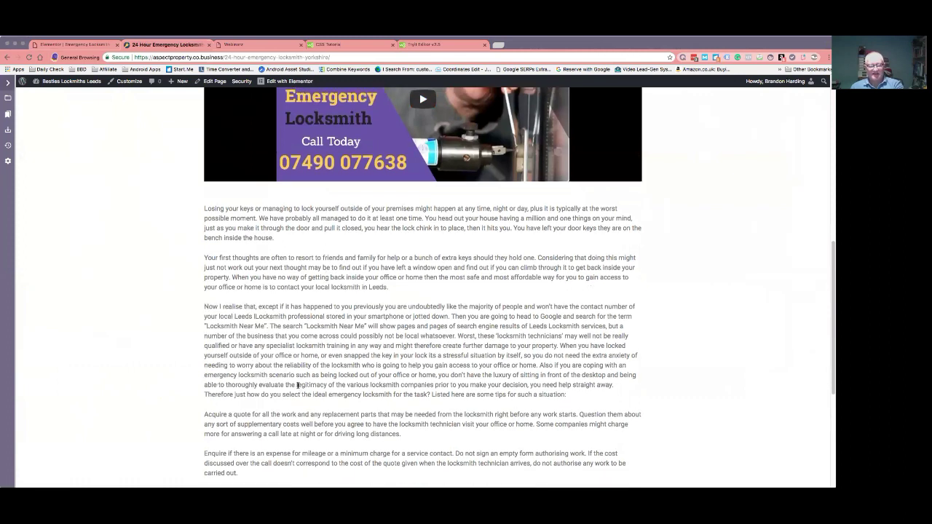
{"action": "scroll", "coordinate": [324, 354], "scroll_direction": "up", "scroll_amount": 5}
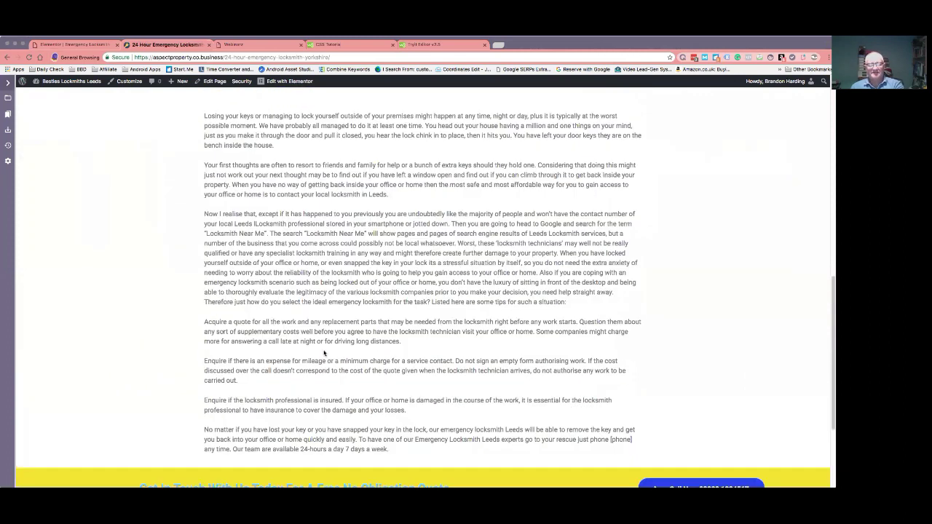
{"action": "scroll", "coordinate": [324, 355], "scroll_direction": "up", "scroll_amount": 4}
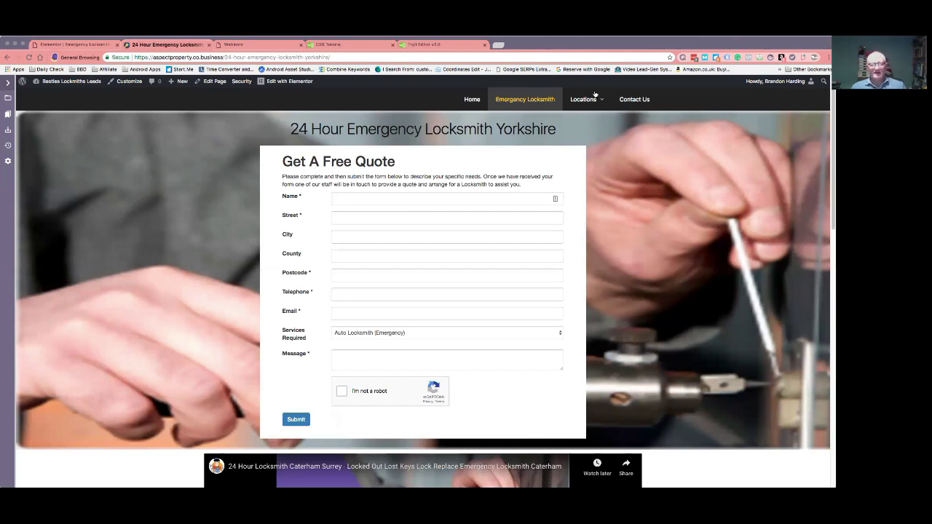
- Open the Leeds location page on the live site and examine its quote form, video and introductory text
{"action": "mouse_move", "coordinate": [593, 98]}
{"action": "left_click", "coordinate": [583, 122]}
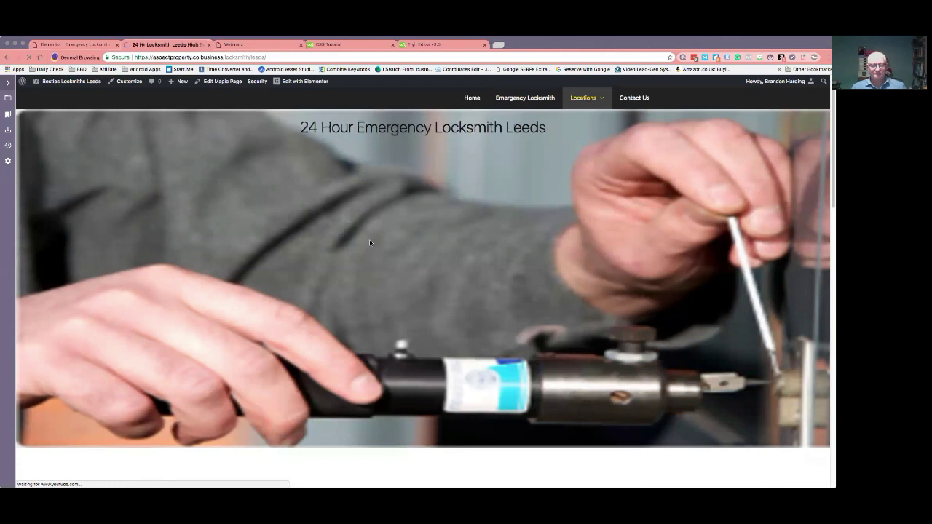
{"action": "scroll", "coordinate": [369, 240], "scroll_direction": "down", "scroll_amount": 3}
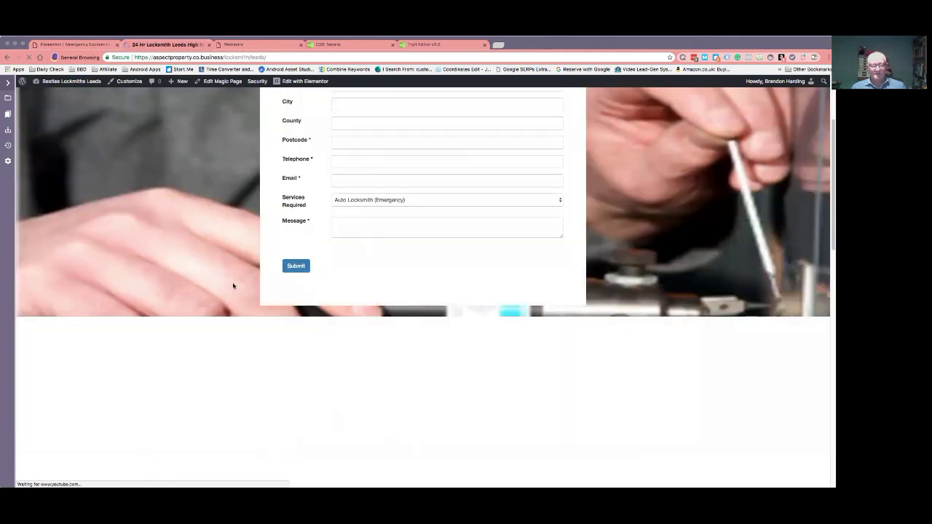
{"action": "scroll", "coordinate": [233, 285], "scroll_direction": "down", "scroll_amount": 3}
{"action": "scroll", "coordinate": [233, 286], "scroll_direction": "down", "scroll_amount": 3}
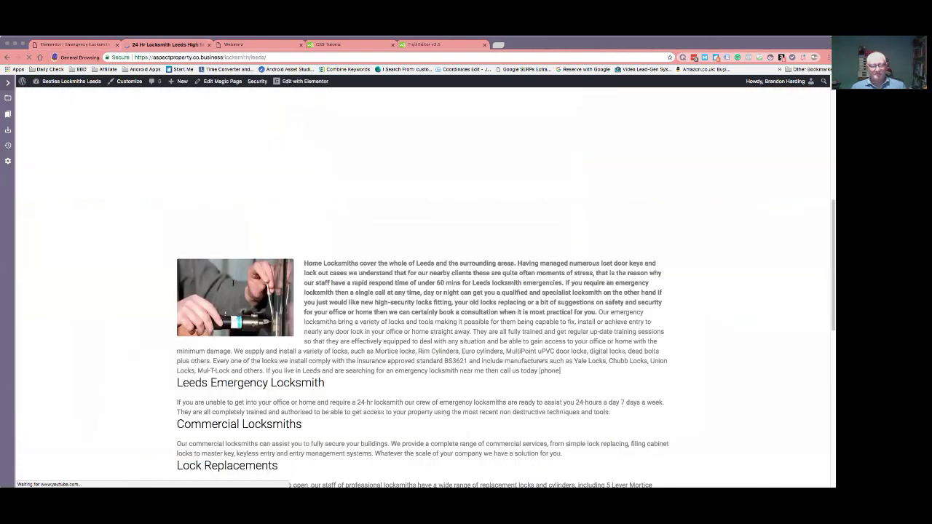
{"action": "scroll", "coordinate": [233, 284], "scroll_direction": "down", "scroll_amount": 2}
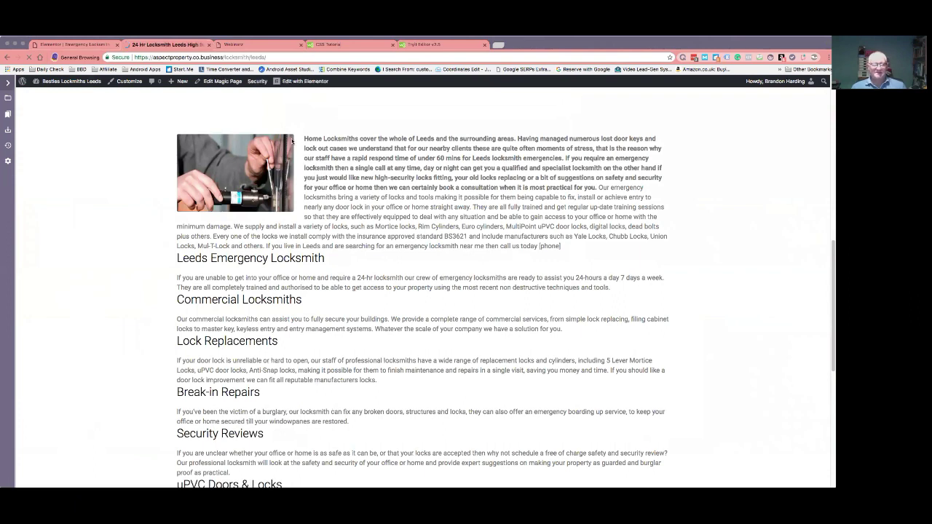
{"action": "scroll", "coordinate": [439, 280], "scroll_direction": "down", "scroll_amount": 1}
{"action": "scroll", "coordinate": [439, 281], "scroll_direction": "down", "scroll_amount": 1}
{"action": "scroll", "coordinate": [439, 283], "scroll_direction": "up", "scroll_amount": 4}
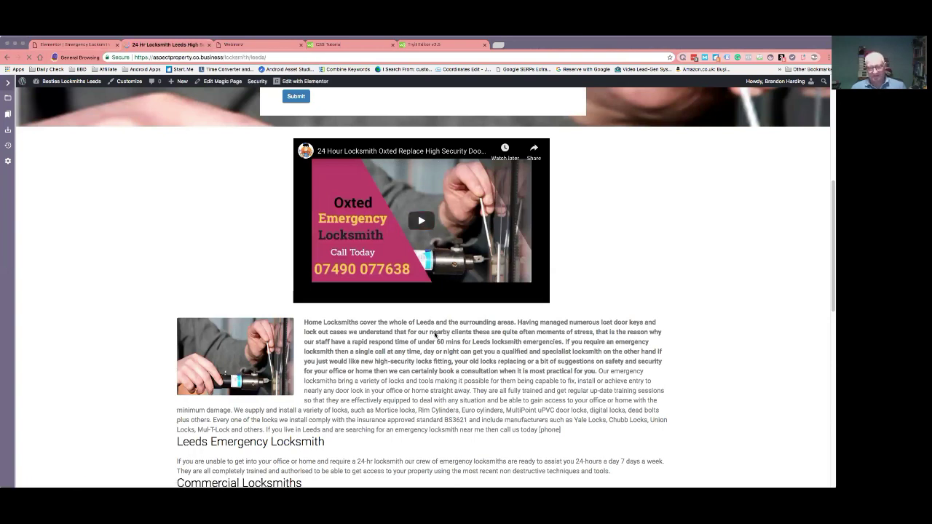
- Review the Leeds page's service sections from Leeds Emergency Locksmith down to uPVC Doors & Locks
{"action": "scroll", "coordinate": [431, 337], "scroll_direction": "down", "scroll_amount": 3}
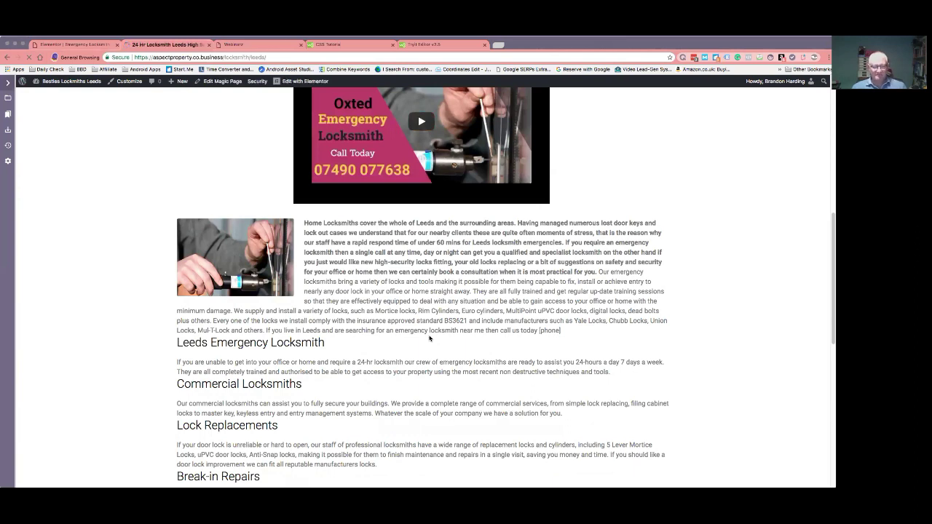
{"action": "scroll", "coordinate": [429, 338], "scroll_direction": "down", "scroll_amount": 3}
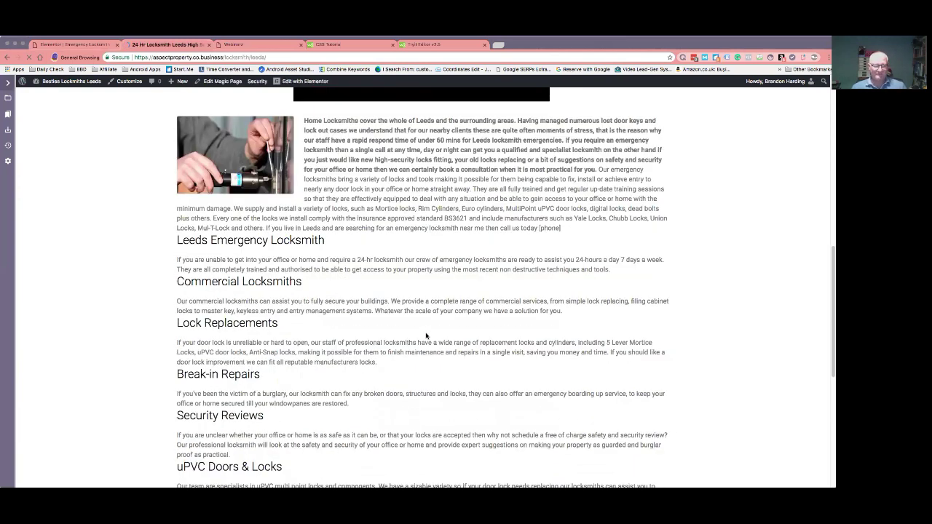
{"action": "scroll", "coordinate": [426, 336], "scroll_direction": "down", "scroll_amount": 3}
{"action": "scroll", "coordinate": [409, 311], "scroll_direction": "down", "scroll_amount": 1}
{"action": "scroll", "coordinate": [397, 302], "scroll_direction": "up", "scroll_amount": 8}
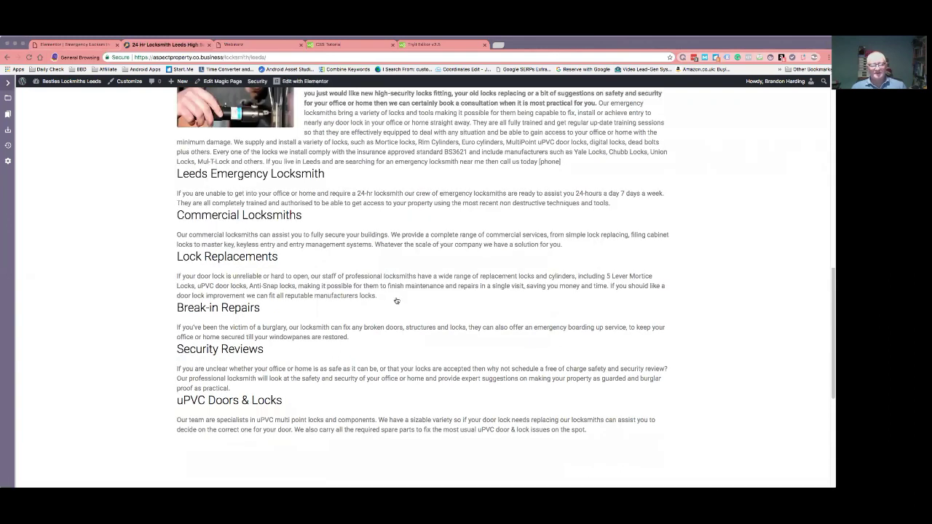
{"action": "scroll", "coordinate": [397, 304], "scroll_direction": "down", "scroll_amount": 1}
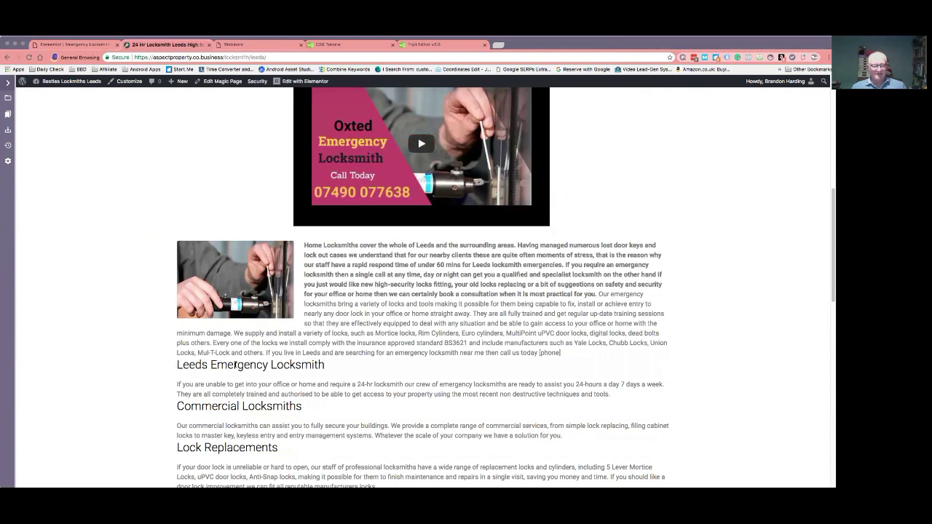
- Highlight the location word in the Leeds Emergency Locksmith heading and review the service sections down to the free quotes banner
{"action": "left_click_drag", "start_coordinate": [234, 365], "coordinate": [182, 365]}
{"action": "left_click", "coordinate": [189, 365]}
{"action": "left_click_drag", "start_coordinate": [176, 364], "coordinate": [209, 365]}
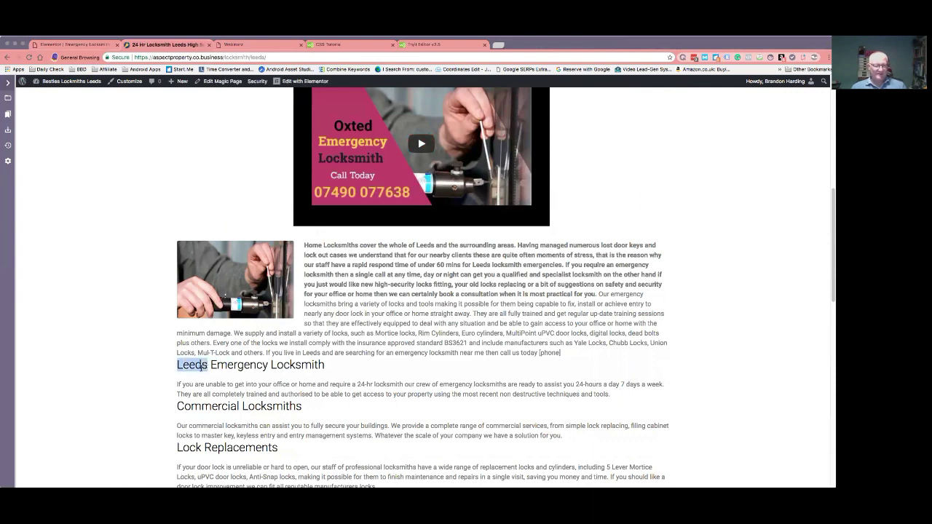
{"action": "left_click", "coordinate": [209, 368]}
{"action": "scroll", "coordinate": [290, 381], "scroll_direction": "down", "scroll_amount": 5}
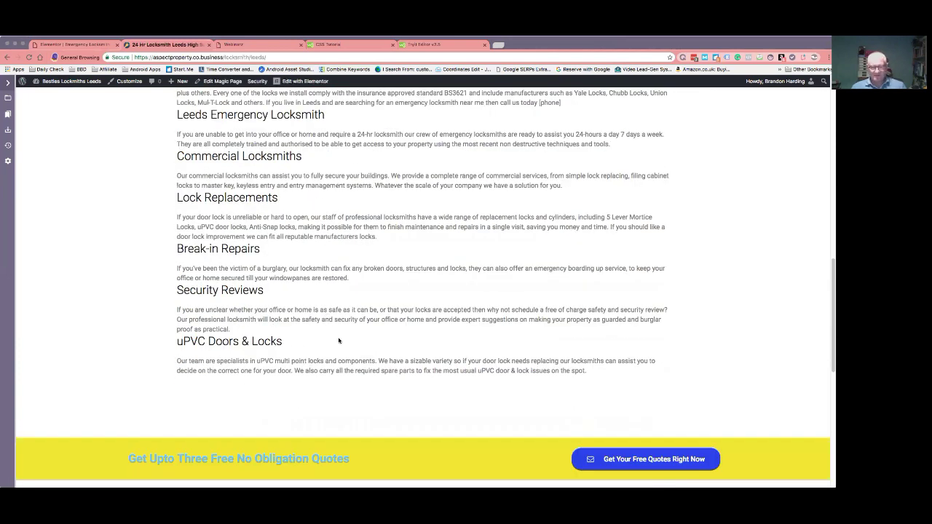
{"action": "scroll", "coordinate": [338, 337], "scroll_direction": "down", "scroll_amount": 1}
{"action": "scroll", "coordinate": [338, 337], "scroll_direction": "down", "scroll_amount": 2}
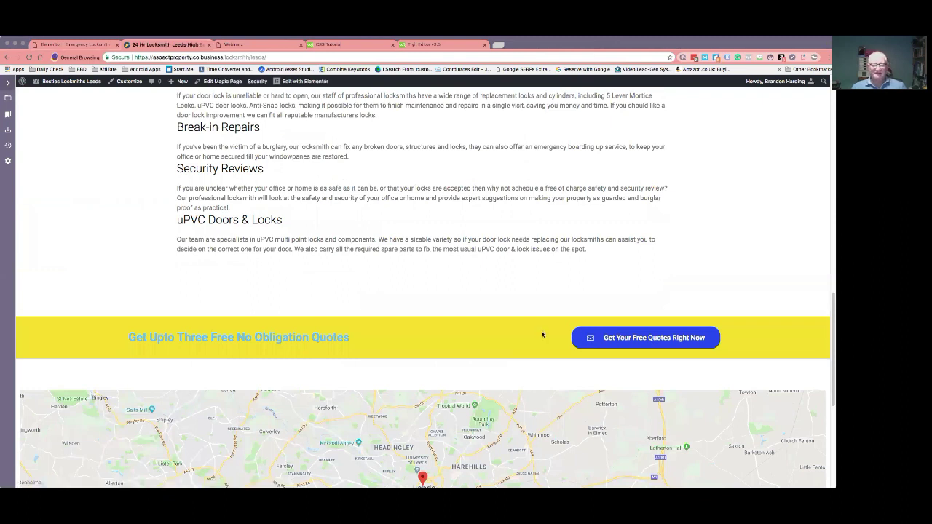
- Examine the Leeds page's free quotes banner, Google map and list of other areas covered near Leeds
{"action": "scroll", "coordinate": [542, 334], "scroll_direction": "up", "scroll_amount": 2}
{"action": "scroll", "coordinate": [541, 334], "scroll_direction": "up", "scroll_amount": 10}
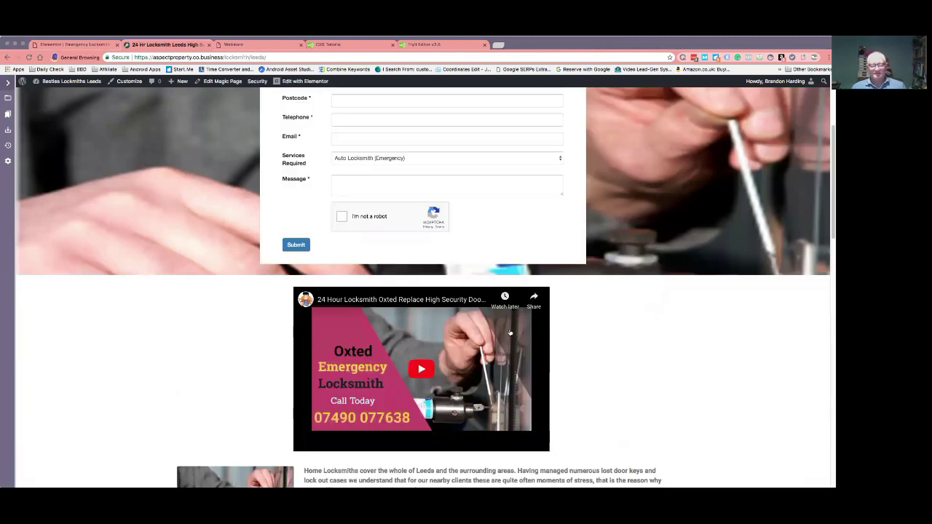
{"action": "scroll", "coordinate": [602, 338], "scroll_direction": "down", "scroll_amount": 6}
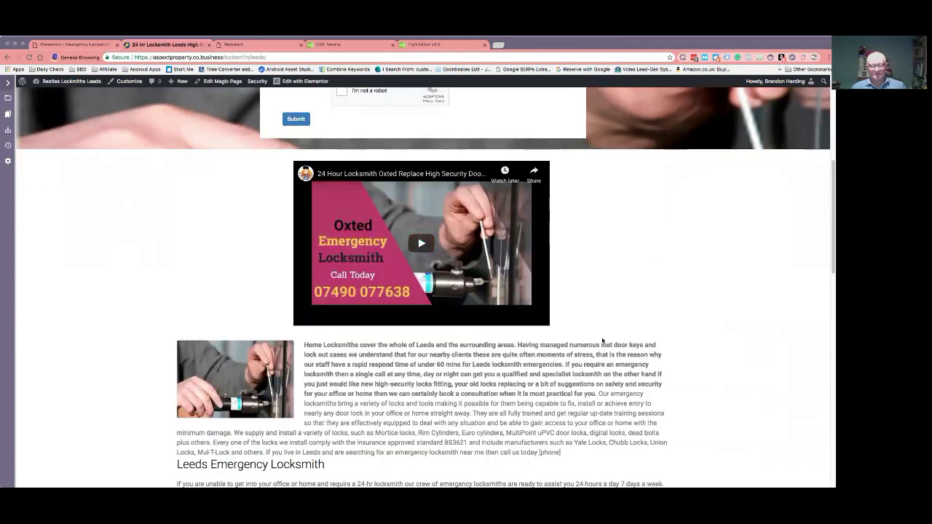
{"action": "scroll", "coordinate": [603, 337], "scroll_direction": "down", "scroll_amount": 15}
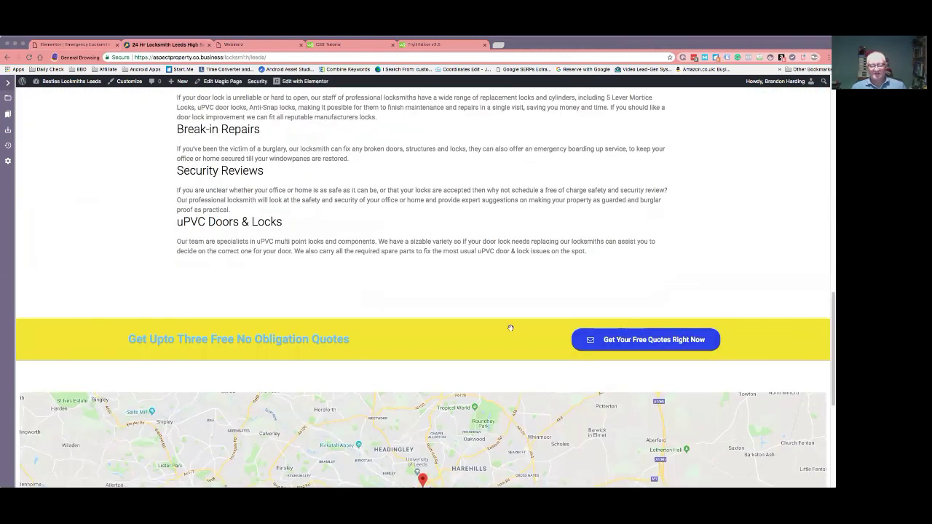
{"action": "scroll", "coordinate": [594, 222], "scroll_direction": "down", "scroll_amount": 2}
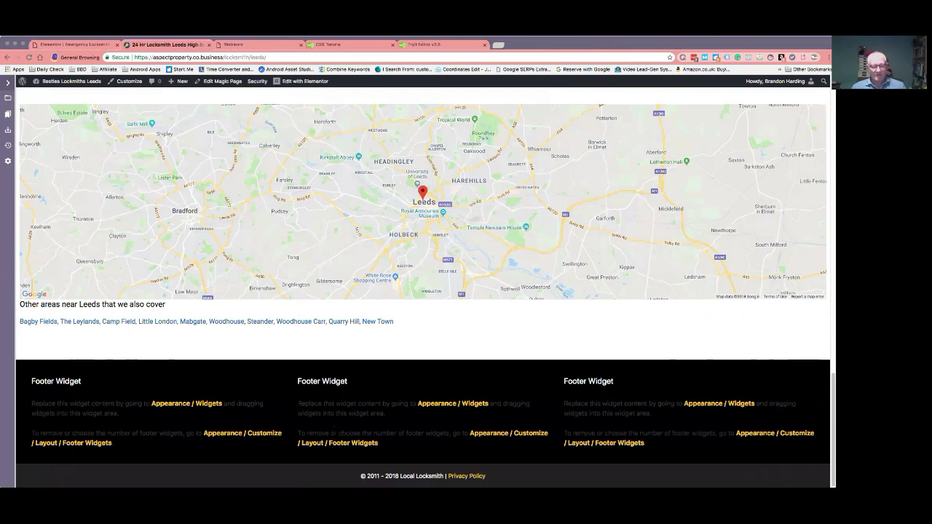
{"action": "scroll", "coordinate": [423, 421], "scroll_direction": "up", "scroll_amount": 2}
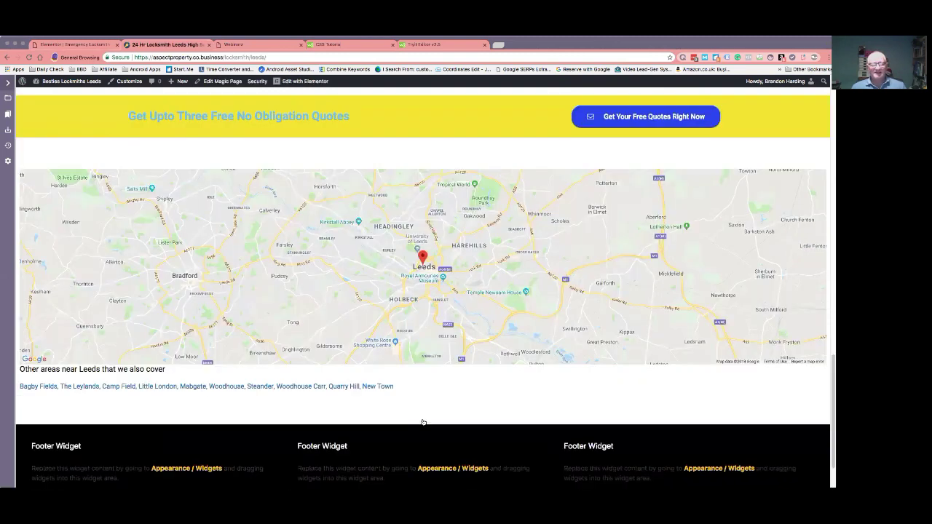
- Review the Leeds page's embedded video, introductory text and quote form, ending at the site navigation
{"action": "scroll", "coordinate": [423, 421], "scroll_direction": "up", "scroll_amount": 15}
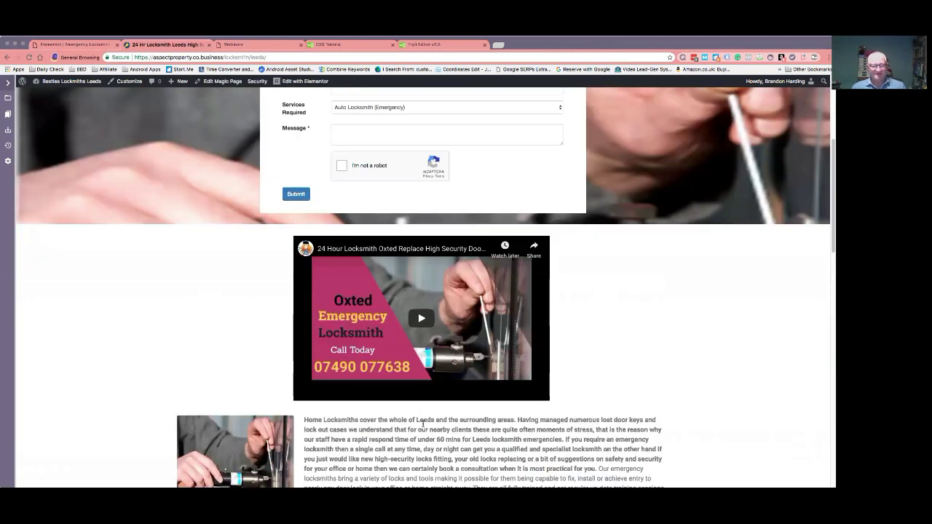
{"action": "scroll", "coordinate": [423, 435], "scroll_direction": "down", "scroll_amount": 4}
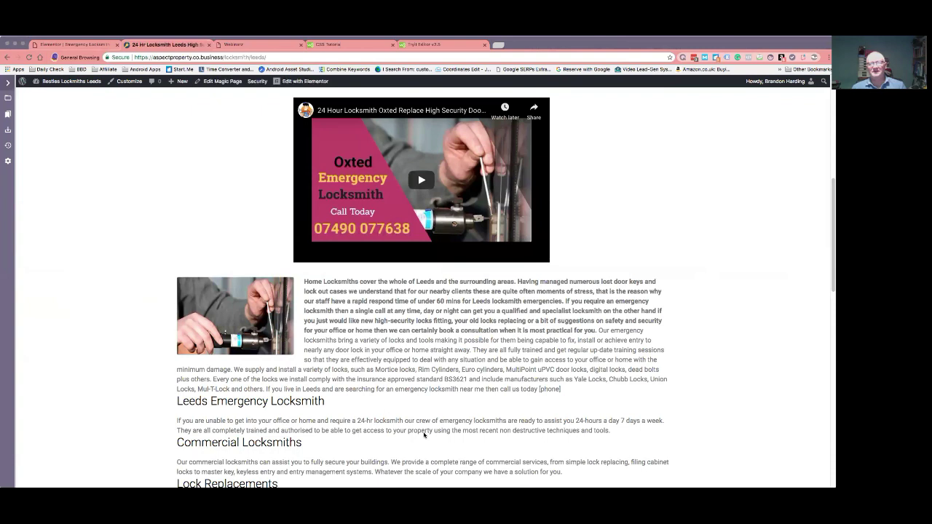
{"action": "scroll", "coordinate": [455, 452], "scroll_direction": "up", "scroll_amount": 7}
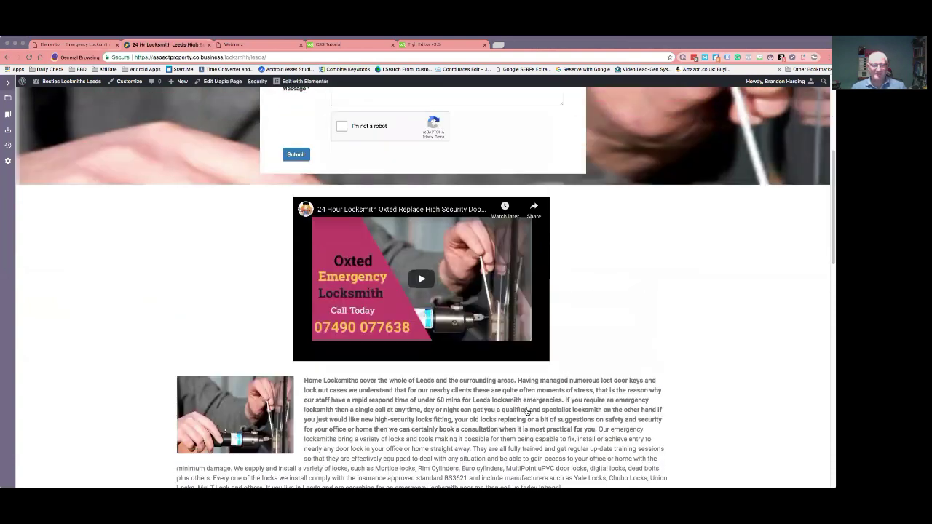
{"action": "scroll", "coordinate": [561, 403], "scroll_direction": "up", "scroll_amount": 3}
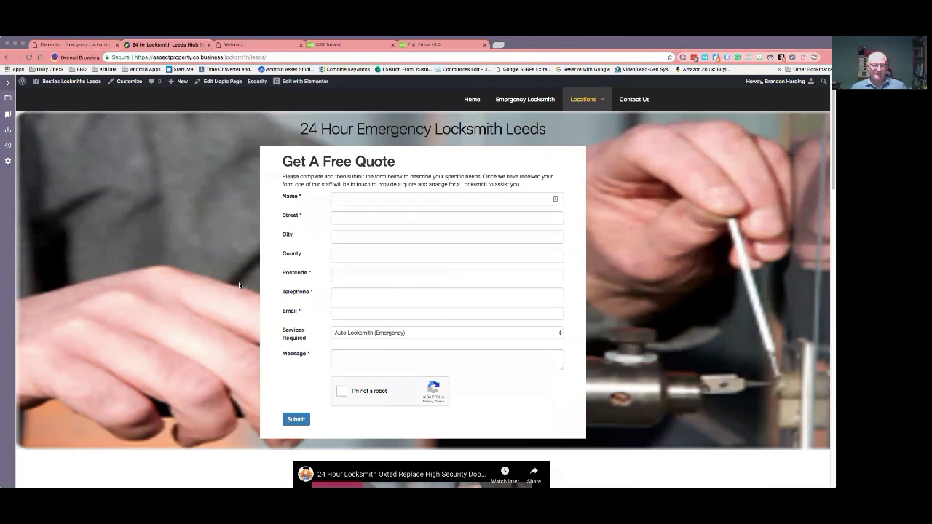
{"action": "scroll", "coordinate": [631, 366], "scroll_direction": "down", "scroll_amount": 5}
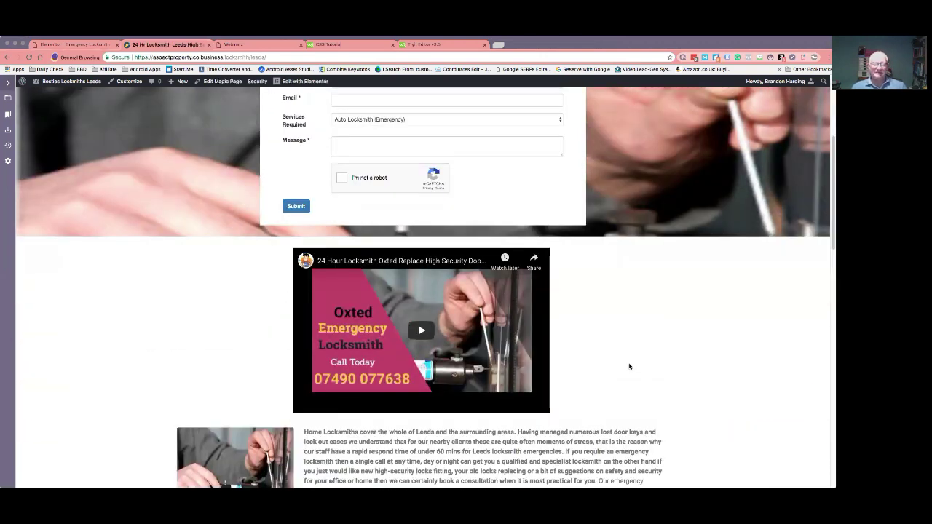
{"action": "scroll", "coordinate": [575, 387], "scroll_direction": "down", "scroll_amount": 7}
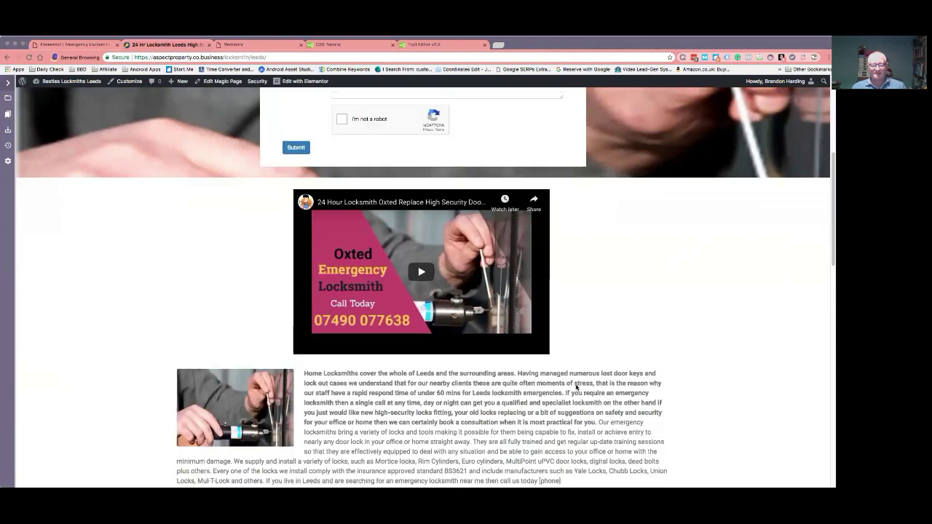
{"action": "scroll", "coordinate": [576, 387], "scroll_direction": "down", "scroll_amount": 3}
{"action": "scroll", "coordinate": [576, 388], "scroll_direction": "up", "scroll_amount": 6}
{"action": "scroll", "coordinate": [576, 387], "scroll_direction": "up", "scroll_amount": 9}
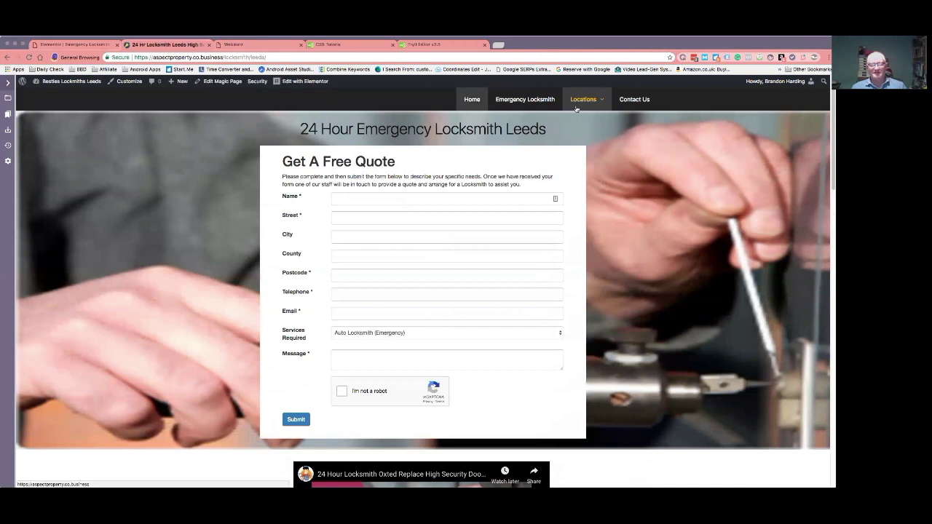
{"action": "mouse_move", "coordinate": [576, 108]}
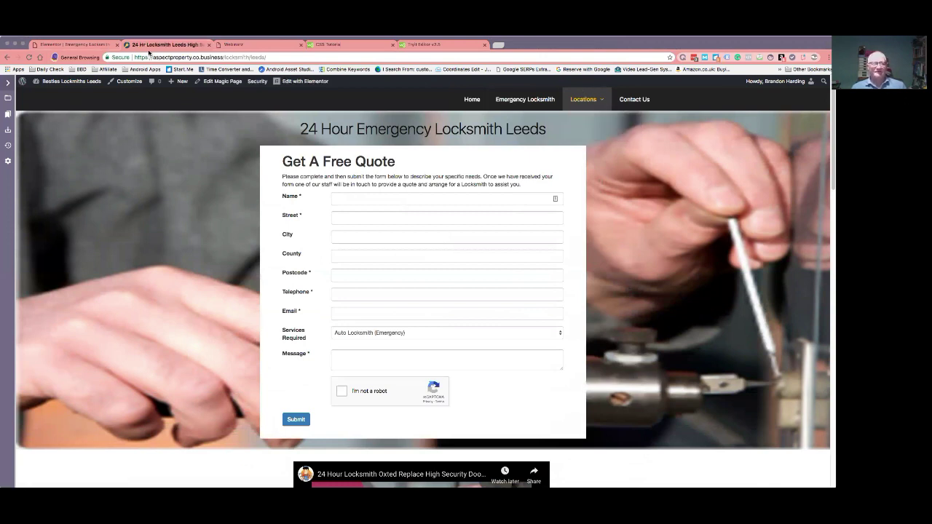
- Return to the home page in Elementor and exit the builder to its WordPress Edit Page screen
{"action": "left_click", "coordinate": [84, 44]}
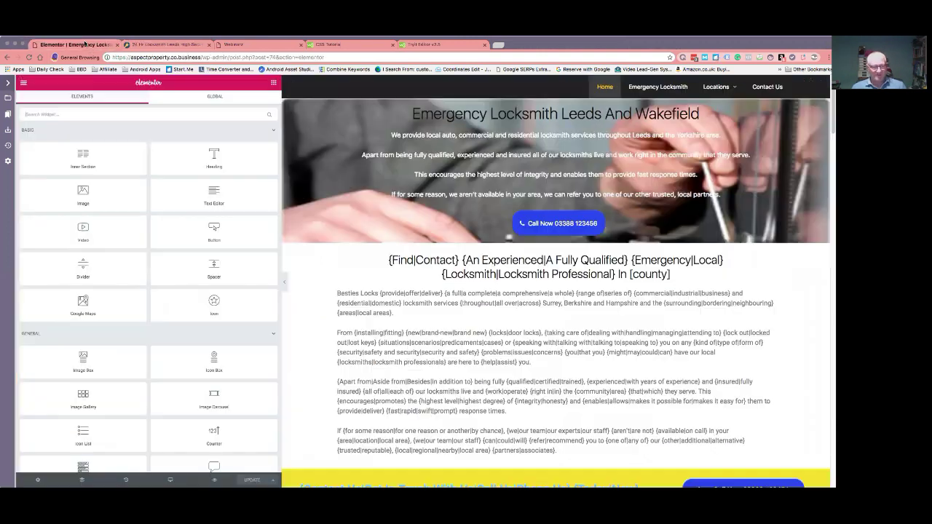
{"action": "left_click", "coordinate": [24, 83]}
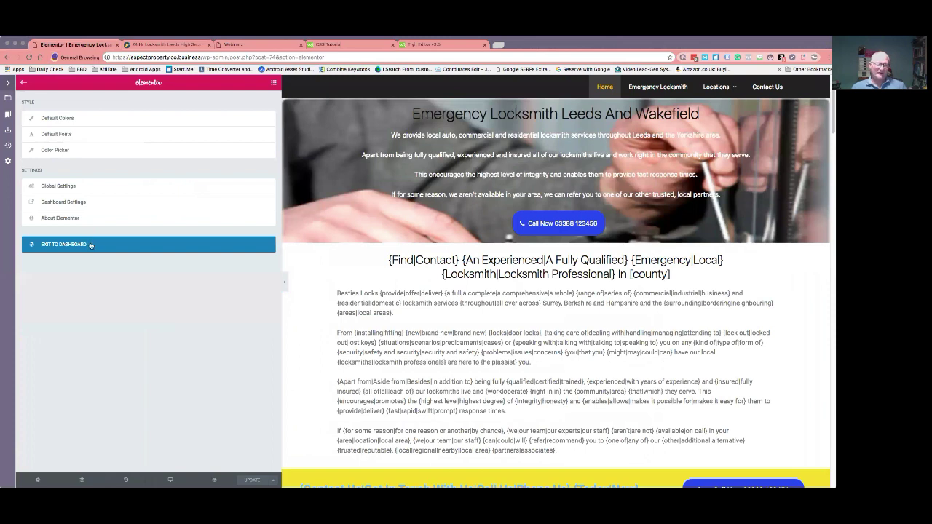
{"action": "left_click", "coordinate": [91, 244]}
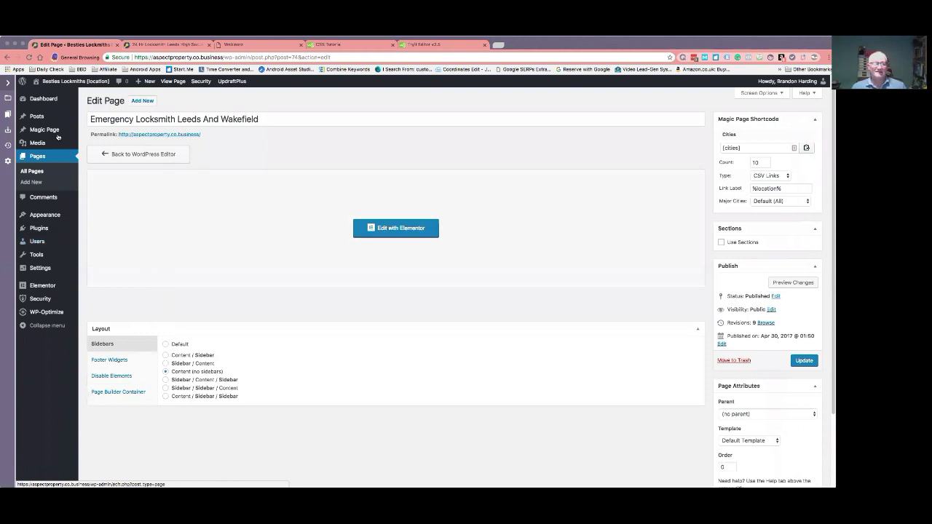
- Open the 24 Hour Emergency Locksmith Leeds magic page for editing in WordPress
{"action": "mouse_move", "coordinate": [56, 133]}
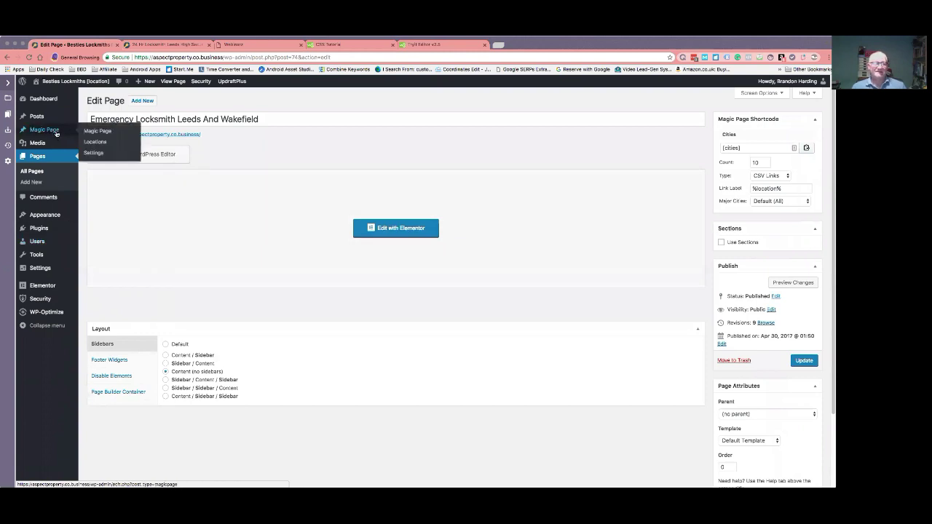
{"action": "left_click", "coordinate": [94, 132]}
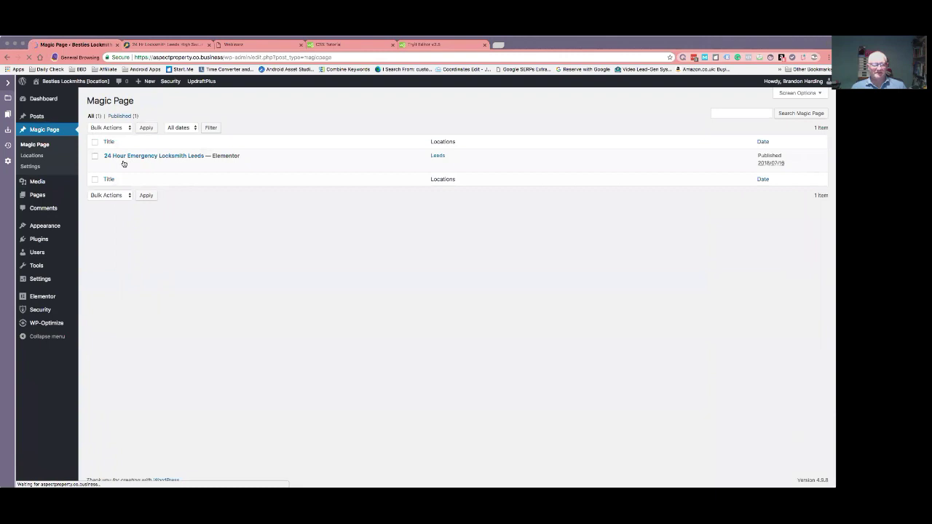
{"action": "mouse_move", "coordinate": [109, 166]}
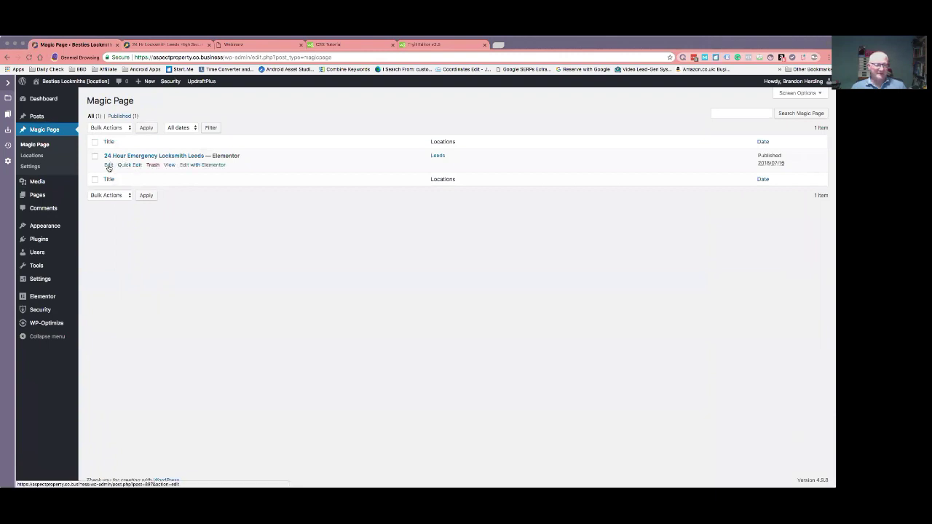
{"action": "left_click", "coordinate": [108, 165]}
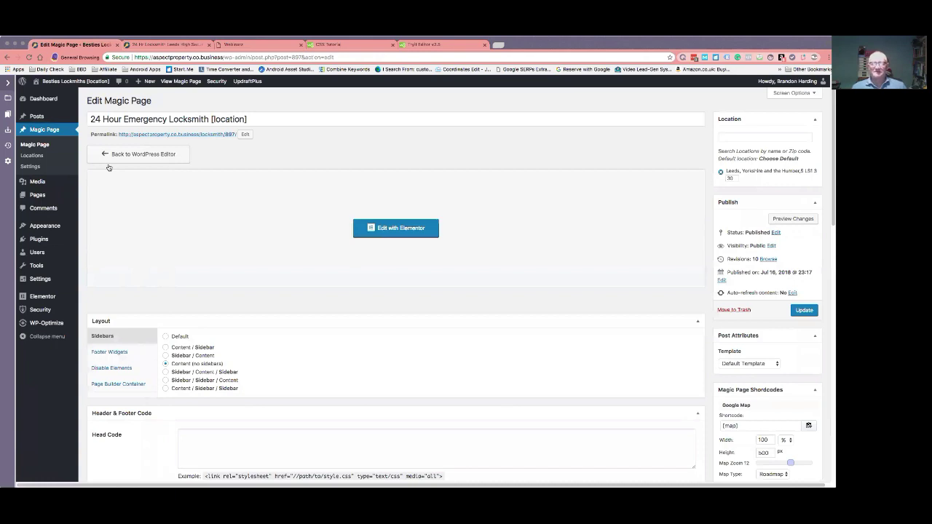
- Examine the magic page's location radius, layout, header and footer code, and Magic Page shortcodes
{"action": "left_click", "coordinate": [729, 177]}
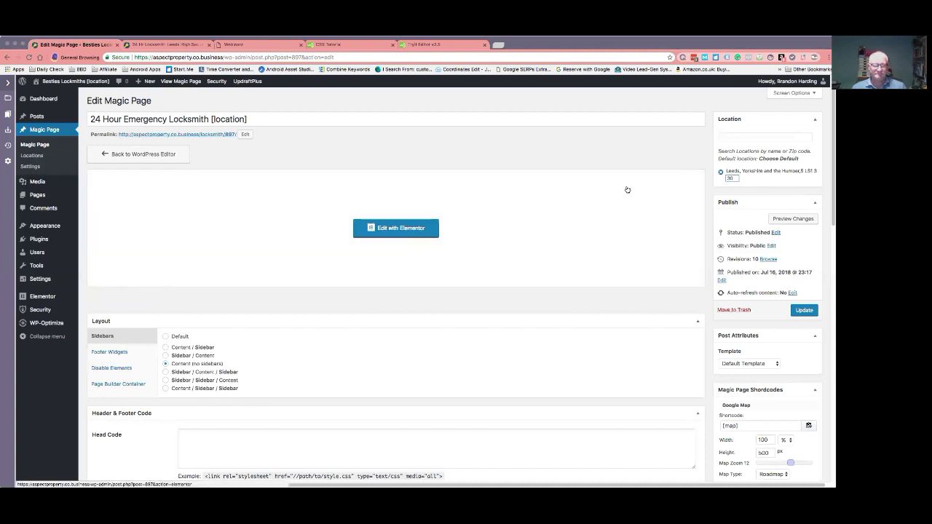
{"action": "scroll", "coordinate": [568, 189], "scroll_direction": "down", "scroll_amount": 2}
{"action": "scroll", "coordinate": [448, 209], "scroll_direction": "down", "scroll_amount": 6}
{"action": "scroll", "coordinate": [451, 211], "scroll_direction": "up", "scroll_amount": 5}
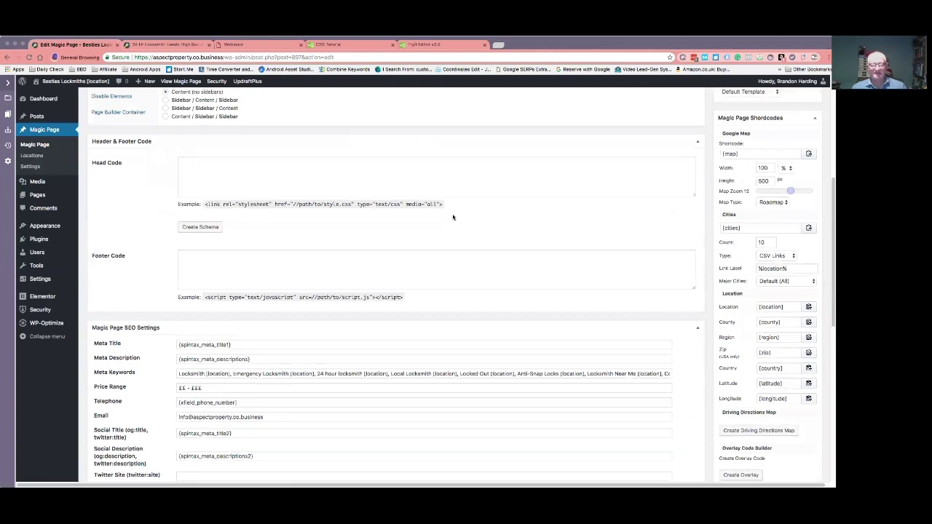
{"action": "scroll", "coordinate": [504, 213], "scroll_direction": "up", "scroll_amount": 2}
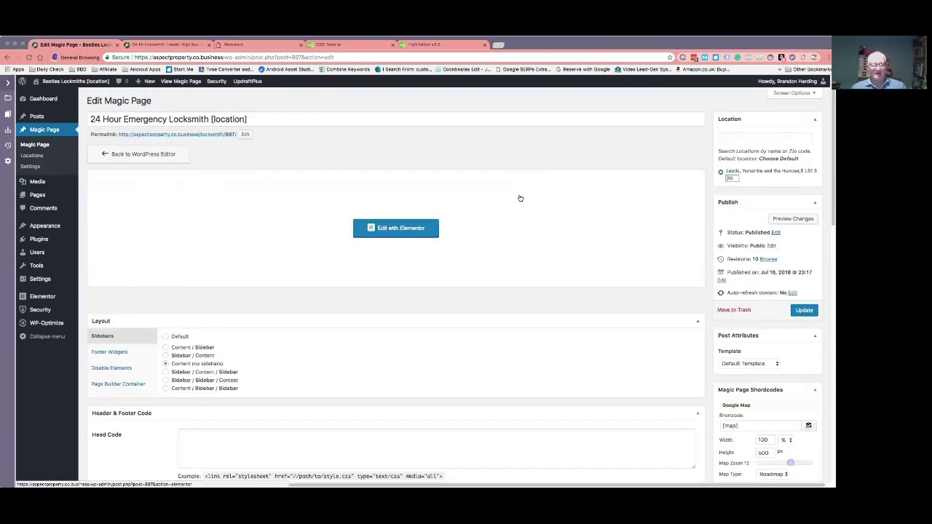
{"action": "scroll", "coordinate": [520, 196], "scroll_direction": "down", "scroll_amount": 9}
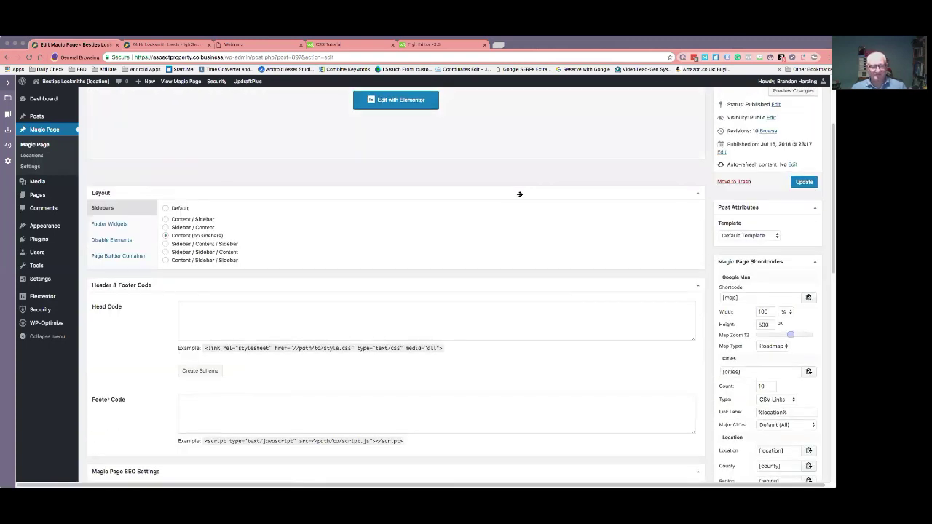
{"action": "scroll", "coordinate": [517, 191], "scroll_direction": "down", "scroll_amount": 2}
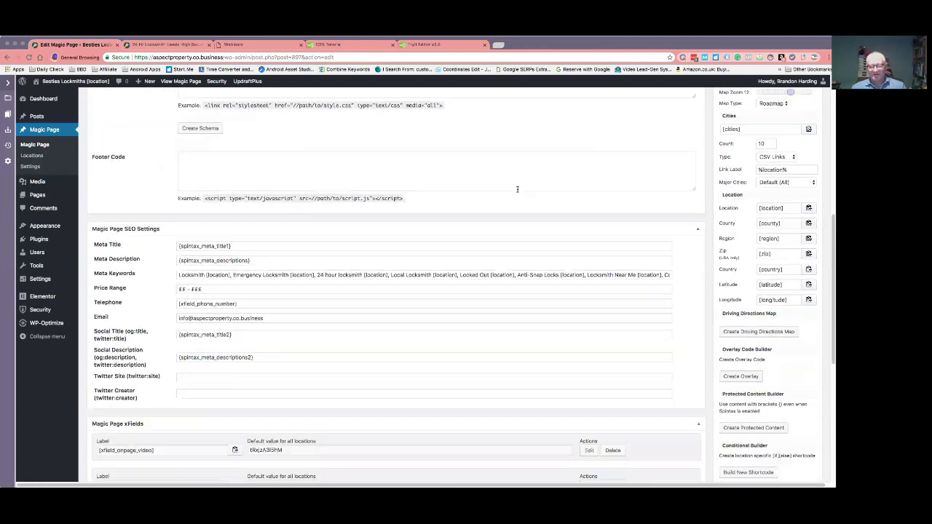
{"action": "scroll", "coordinate": [517, 189], "scroll_direction": "up", "scroll_amount": 4}
{"action": "scroll", "coordinate": [604, 186], "scroll_direction": "down", "scroll_amount": 2}
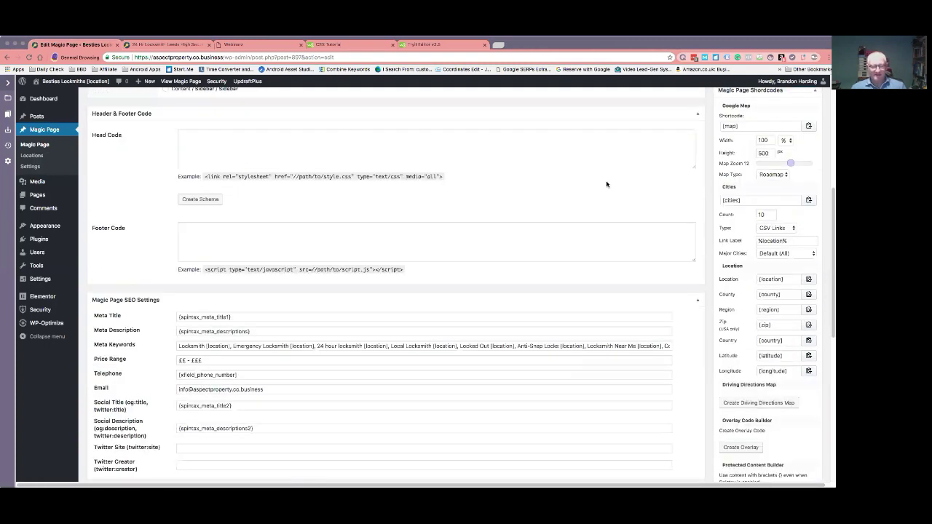
- Examine the magic page's SEO settings, xFields and list of spintax shortcodes
{"action": "scroll", "coordinate": [487, 247], "scroll_direction": "down", "scroll_amount": 3}
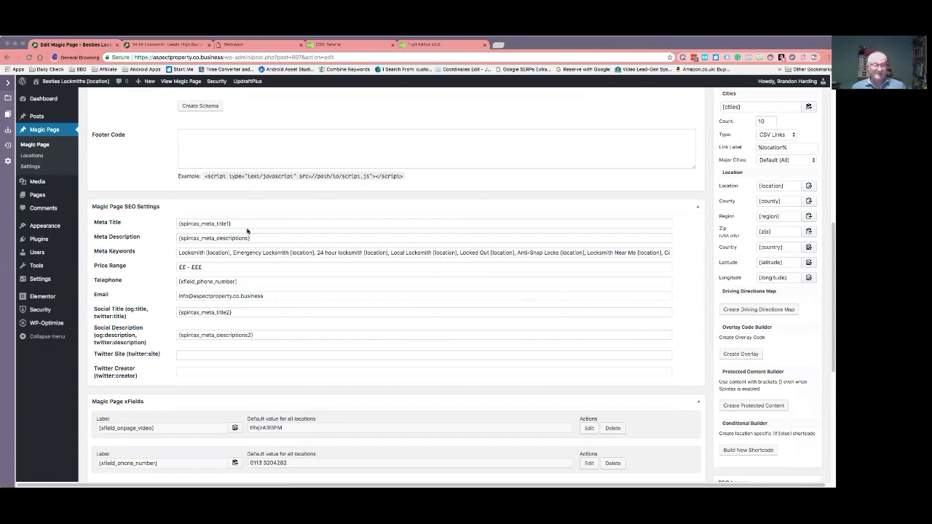
{"action": "scroll", "coordinate": [247, 230], "scroll_direction": "down", "scroll_amount": 1}
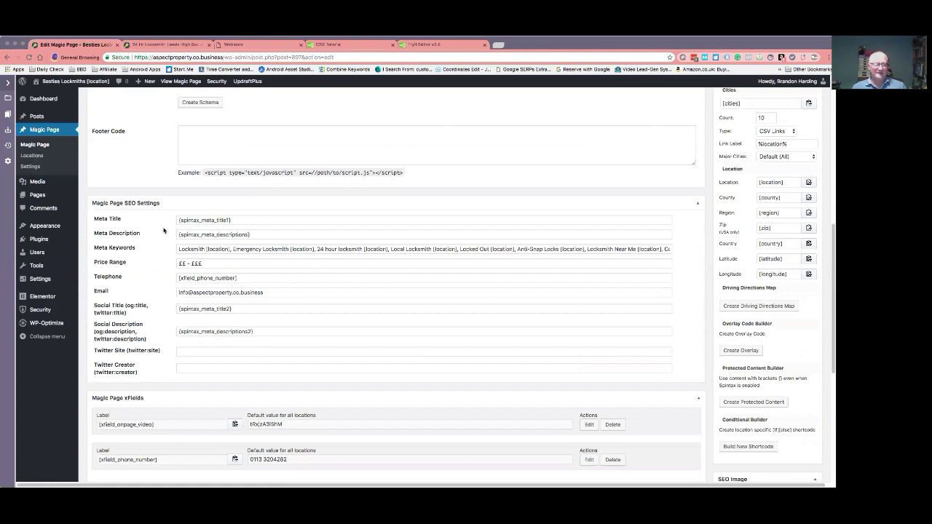
{"action": "scroll", "coordinate": [183, 275], "scroll_direction": "down", "scroll_amount": 5}
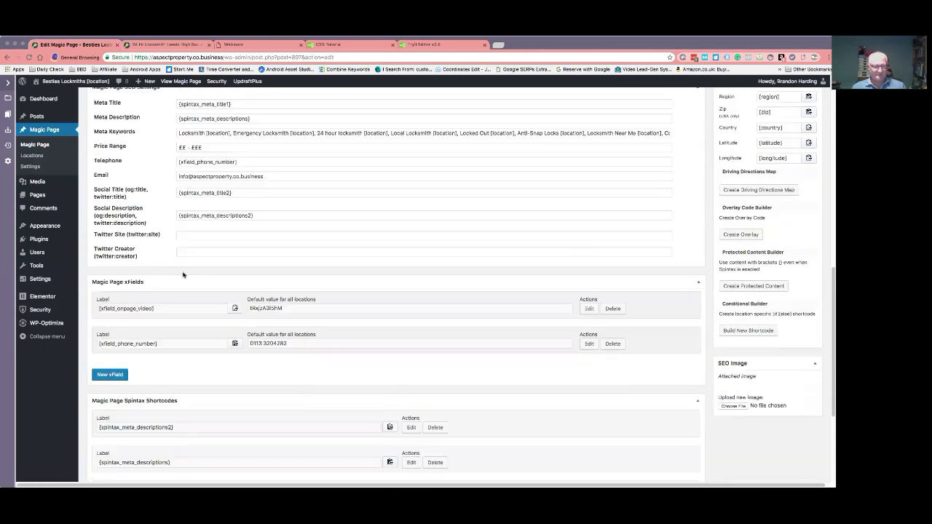
{"action": "scroll", "coordinate": [183, 274], "scroll_direction": "down", "scroll_amount": 2}
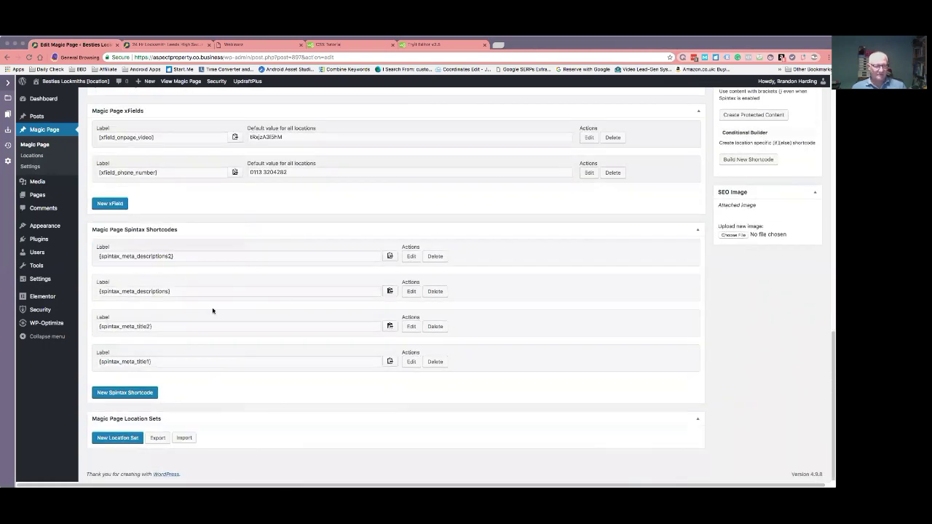
- Open the meta_title1 spintax shortcode, review its title options and close it without saving
{"action": "left_click", "coordinate": [410, 363]}
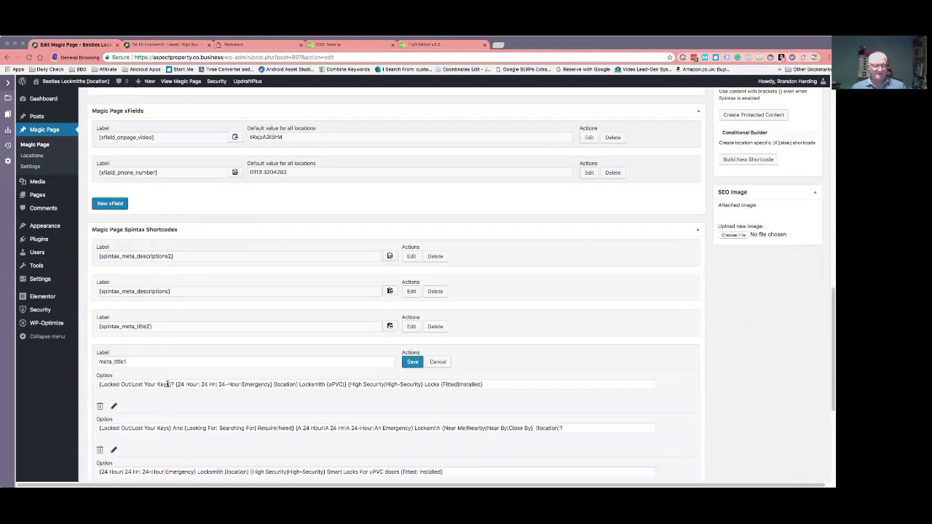
{"action": "scroll", "coordinate": [168, 384], "scroll_direction": "down", "scroll_amount": 1}
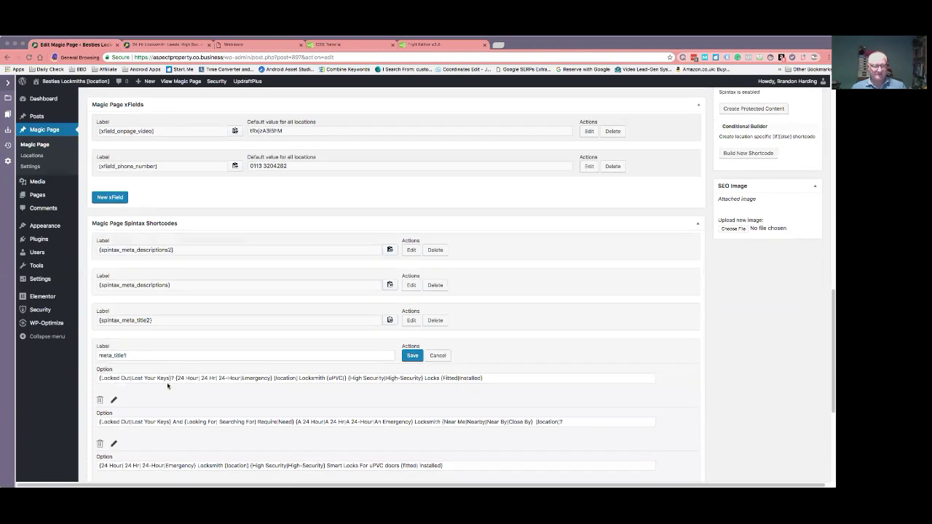
{"action": "scroll", "coordinate": [168, 386], "scroll_direction": "down", "scroll_amount": 3}
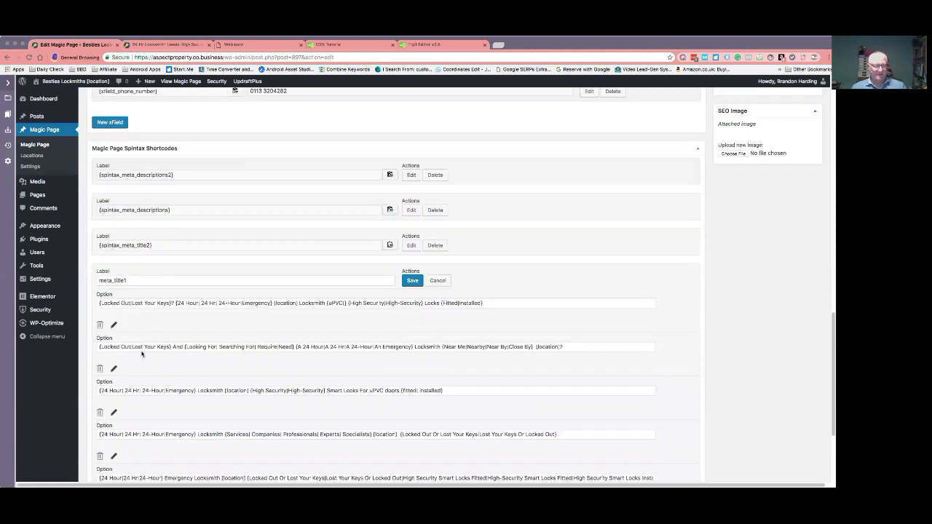
{"action": "scroll", "coordinate": [138, 353], "scroll_direction": "down", "scroll_amount": 4}
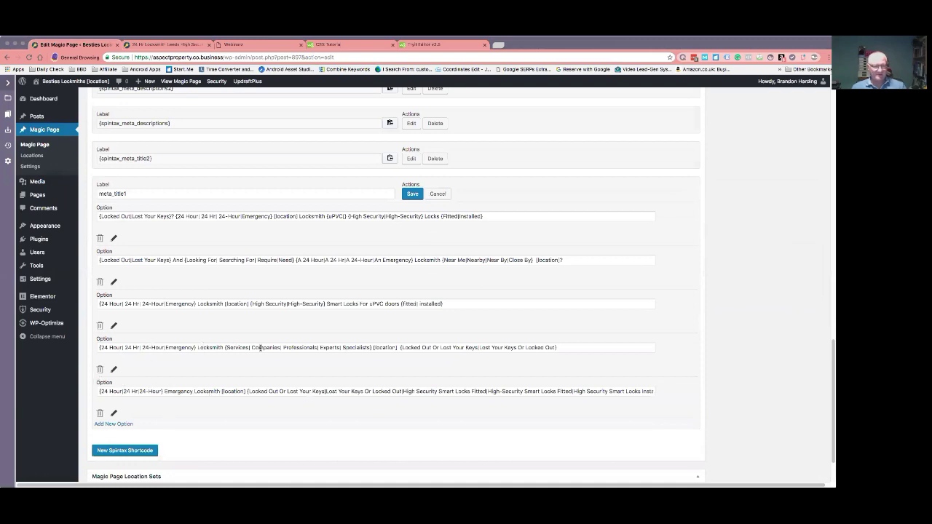
{"action": "scroll", "coordinate": [260, 348], "scroll_direction": "up", "scroll_amount": 2}
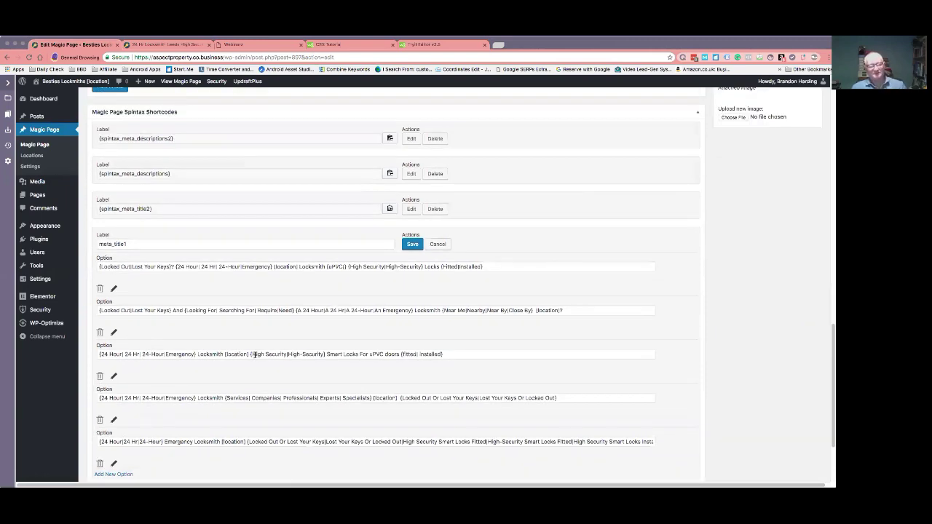
{"action": "scroll", "coordinate": [254, 354], "scroll_direction": "up", "scroll_amount": 4}
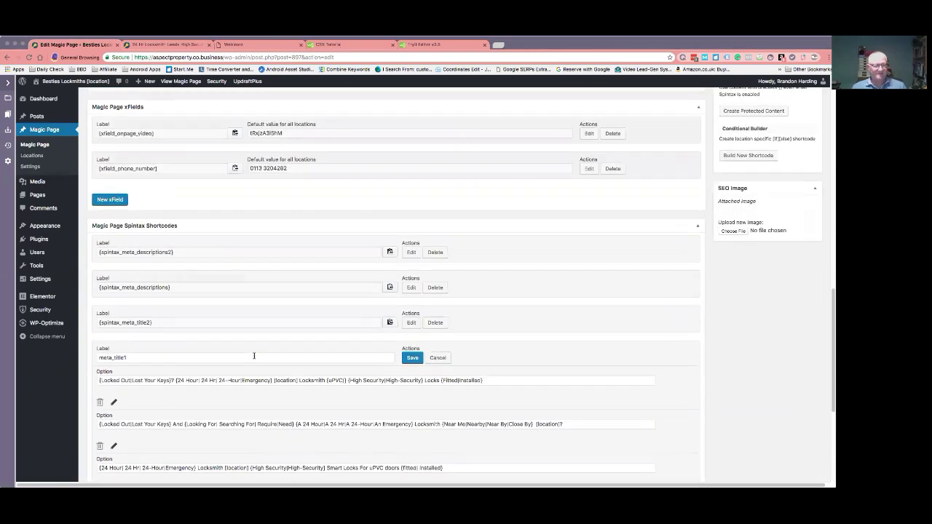
{"action": "scroll", "coordinate": [254, 355], "scroll_direction": "up", "scroll_amount": 1}
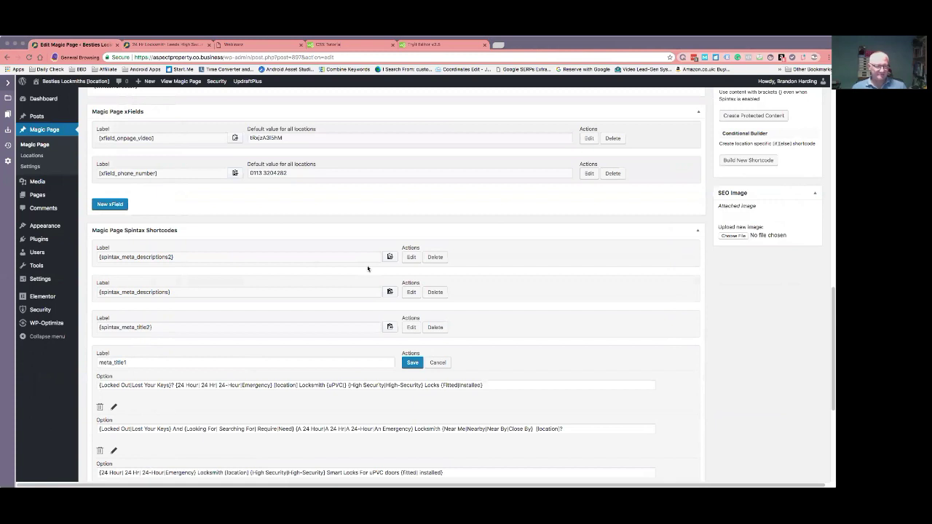
{"action": "left_click", "coordinate": [438, 362]}
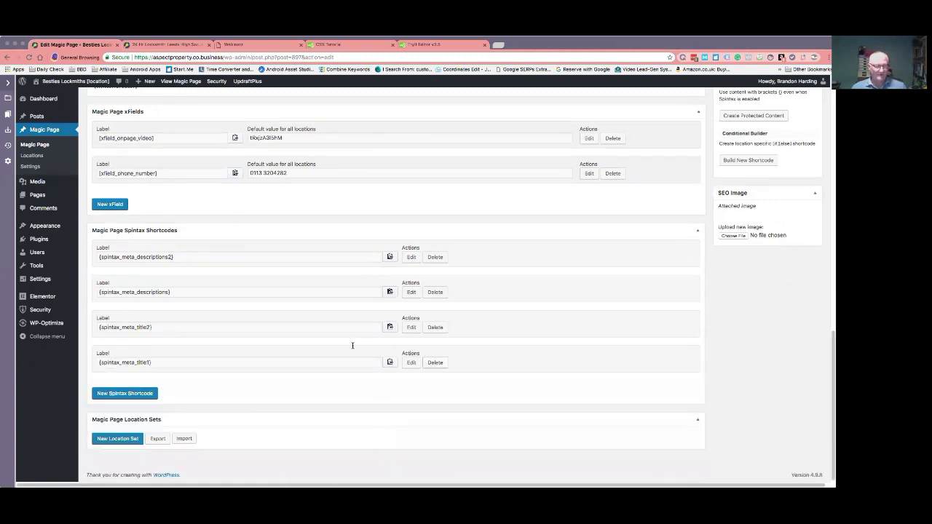
- Open the phone_number xField, review the custom numbers for its location sets and close it without saving
{"action": "scroll", "coordinate": [329, 362], "scroll_direction": "up", "scroll_amount": 8}
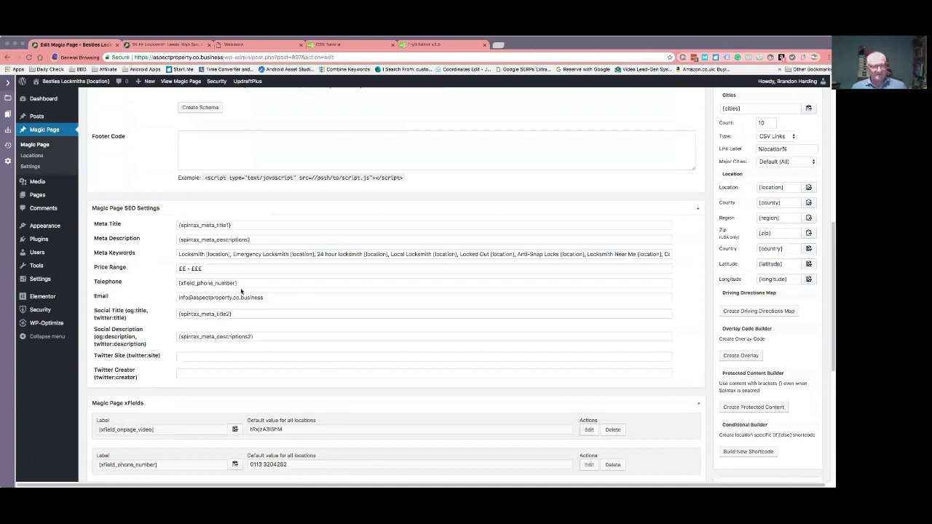
{"action": "scroll", "coordinate": [258, 344], "scroll_direction": "down", "scroll_amount": 2}
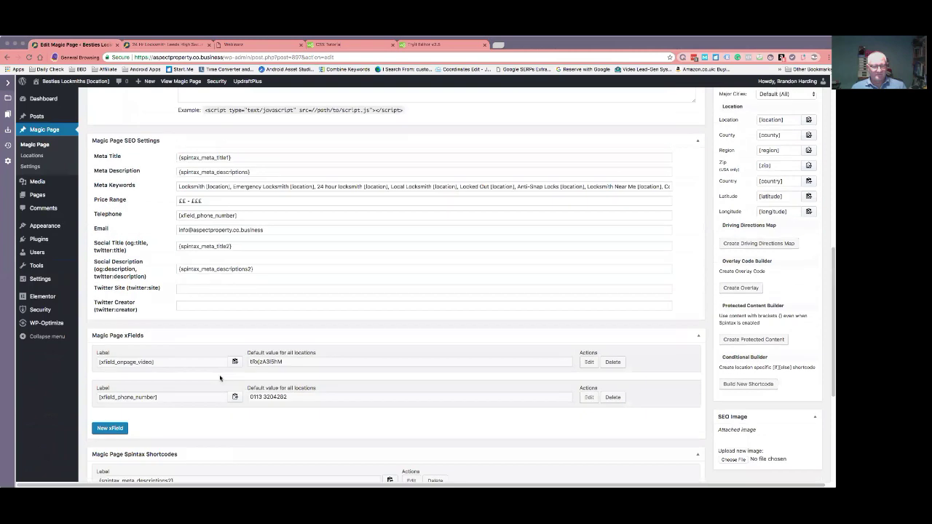
{"action": "left_click", "coordinate": [589, 398]}
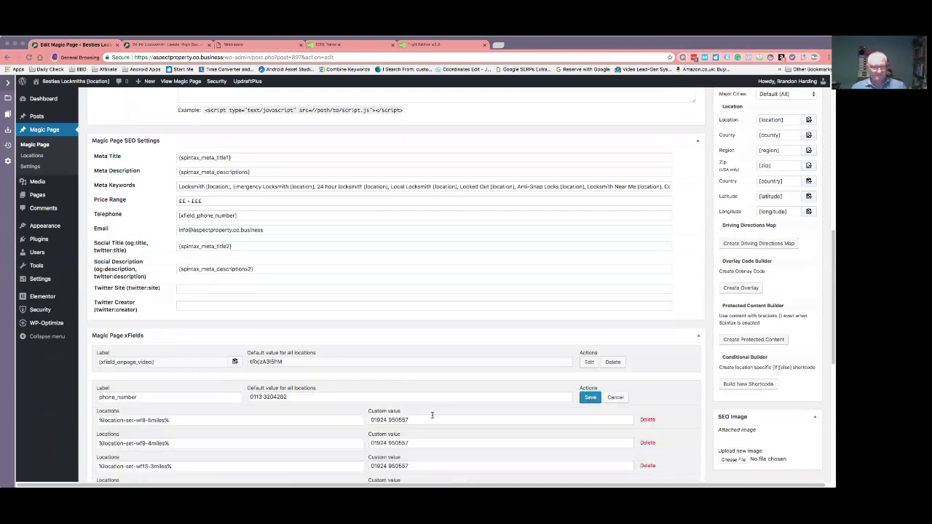
{"action": "scroll", "coordinate": [422, 415], "scroll_direction": "down", "scroll_amount": 3}
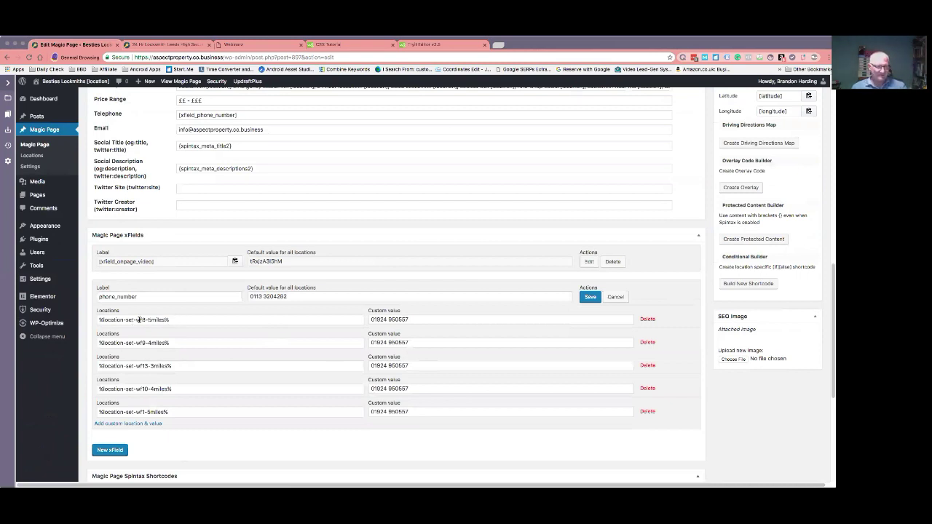
{"action": "left_click", "coordinate": [391, 319]}
{"action": "triple_click", "coordinate": [390, 319]}
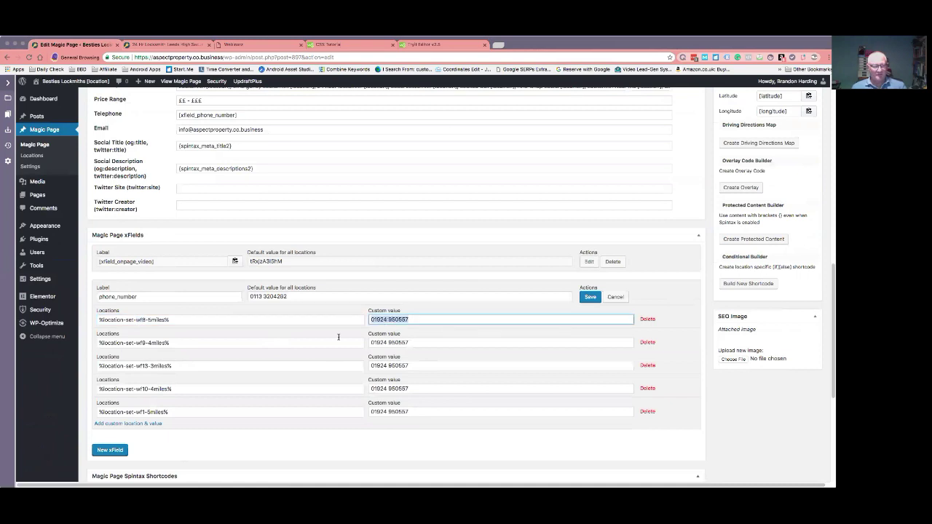
{"action": "double_click", "coordinate": [143, 366]}
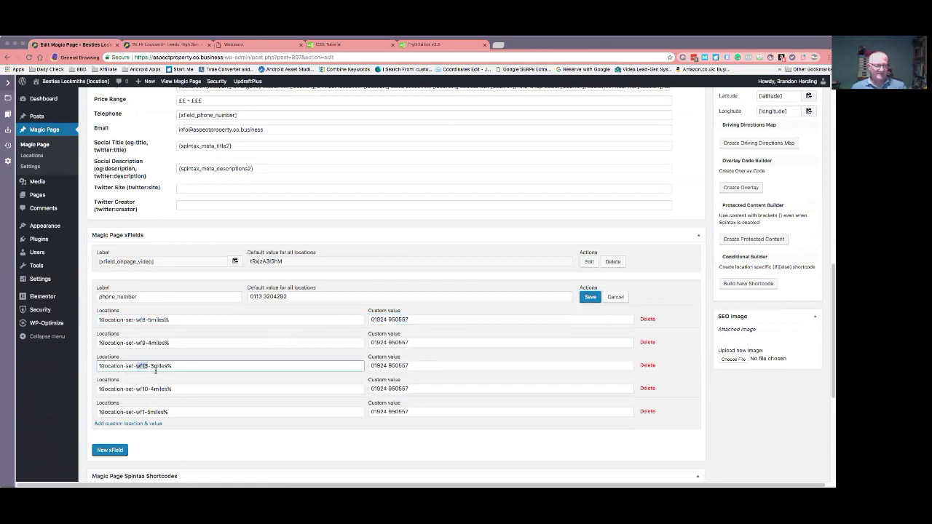
{"action": "left_click", "coordinate": [383, 366]}
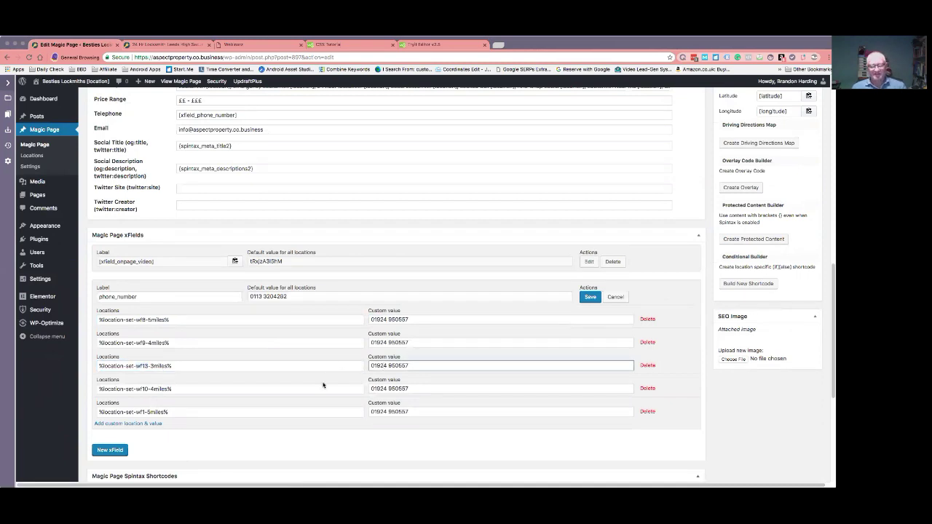
{"action": "scroll", "coordinate": [323, 383], "scroll_direction": "up", "scroll_amount": 1}
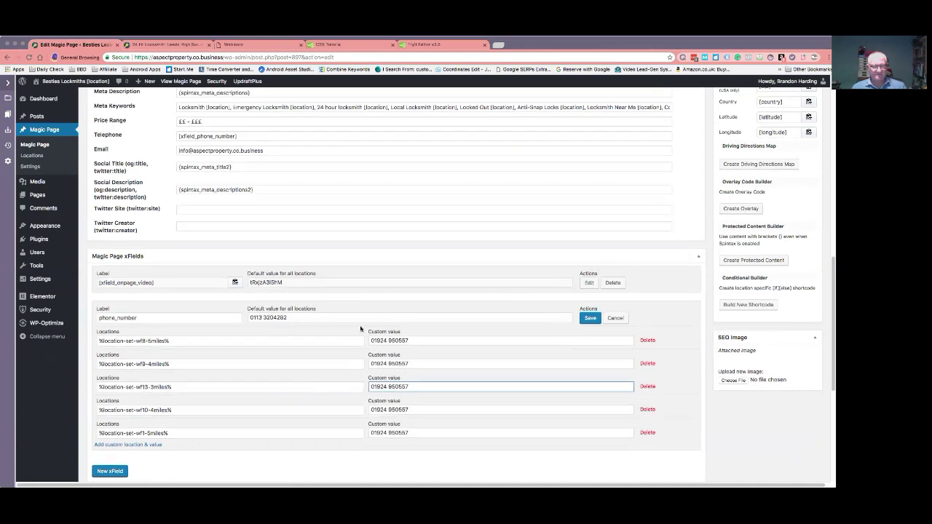
{"action": "left_click", "coordinate": [615, 318]}
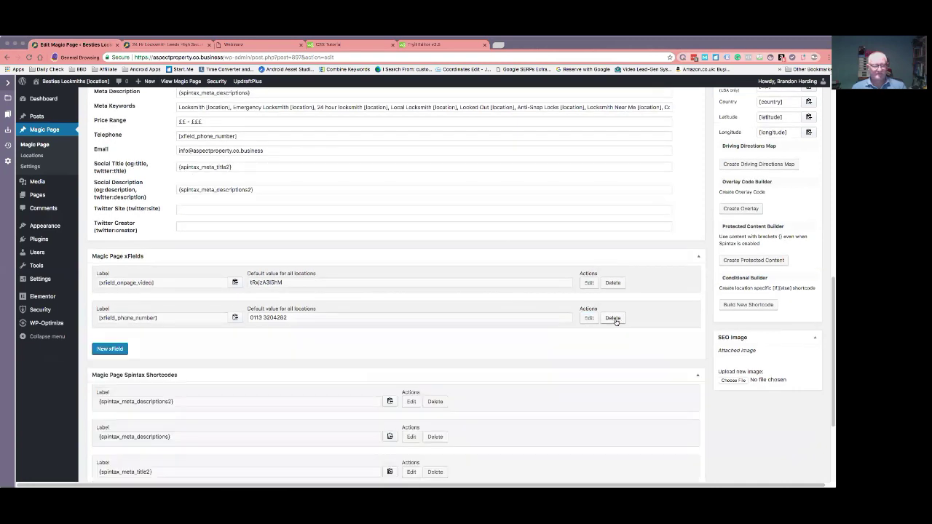
- Open the onpage_video xField, review the custom video values for its location sets and close it without saving
{"action": "left_click", "coordinate": [588, 283]}
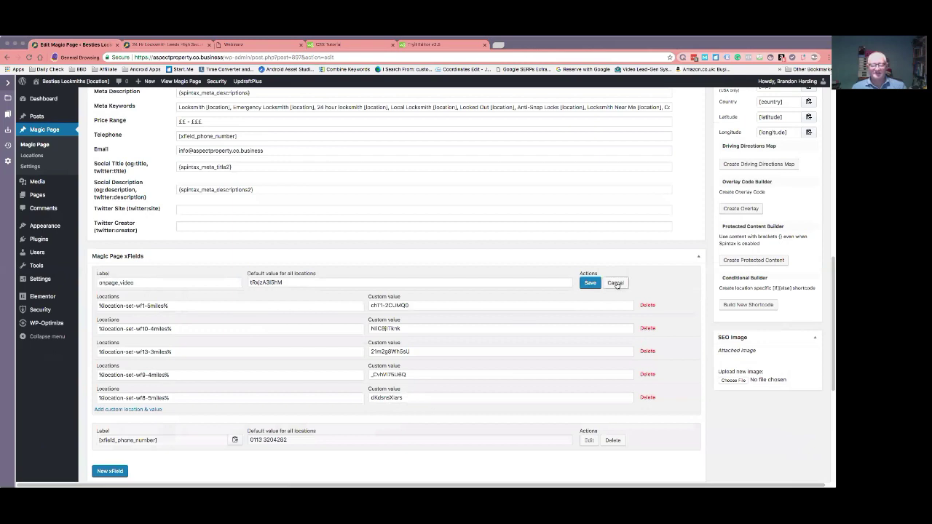
{"action": "left_click", "coordinate": [616, 284]}
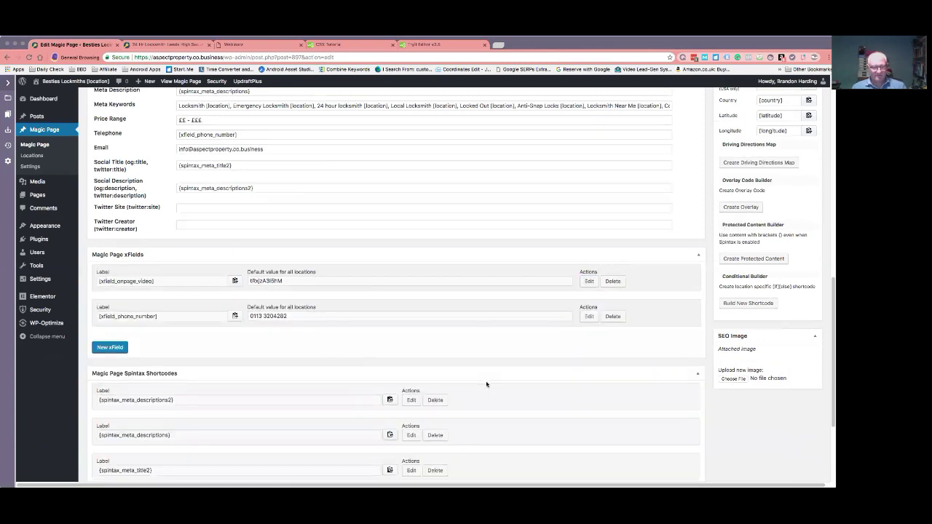
{"action": "scroll", "coordinate": [486, 384], "scroll_direction": "down", "scroll_amount": 1}
{"action": "scroll", "coordinate": [487, 383], "scroll_direction": "up", "scroll_amount": 3}
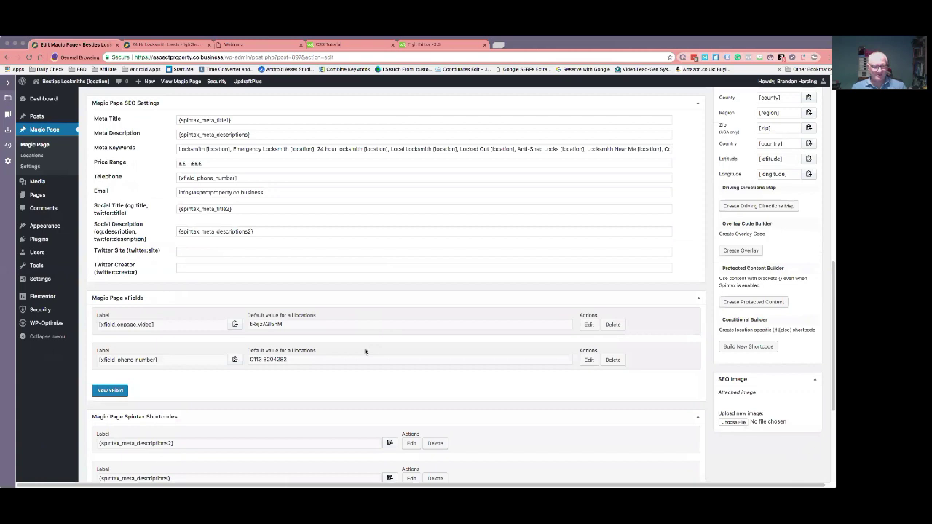
{"action": "scroll", "coordinate": [346, 351], "scroll_direction": "down", "scroll_amount": 1}
{"action": "scroll", "coordinate": [306, 333], "scroll_direction": "down", "scroll_amount": 1}
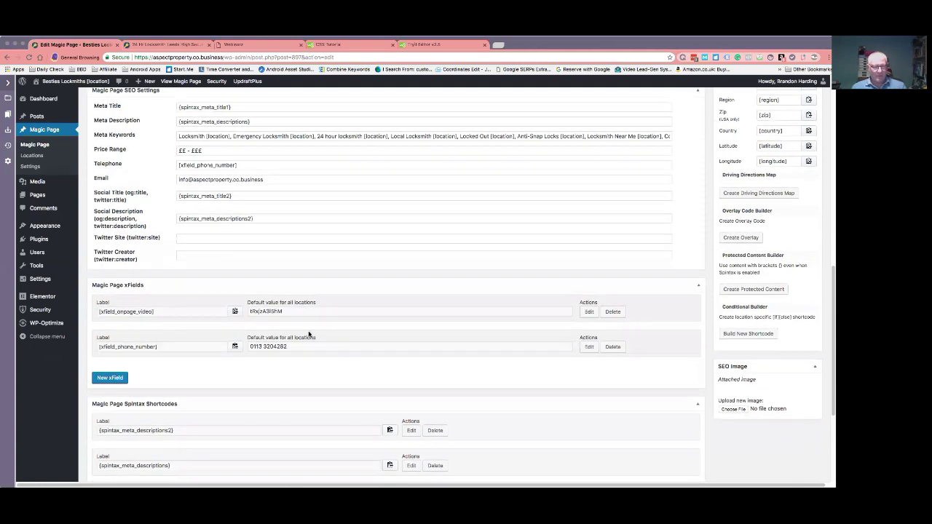
{"action": "scroll", "coordinate": [271, 352], "scroll_direction": "down", "scroll_amount": 1}
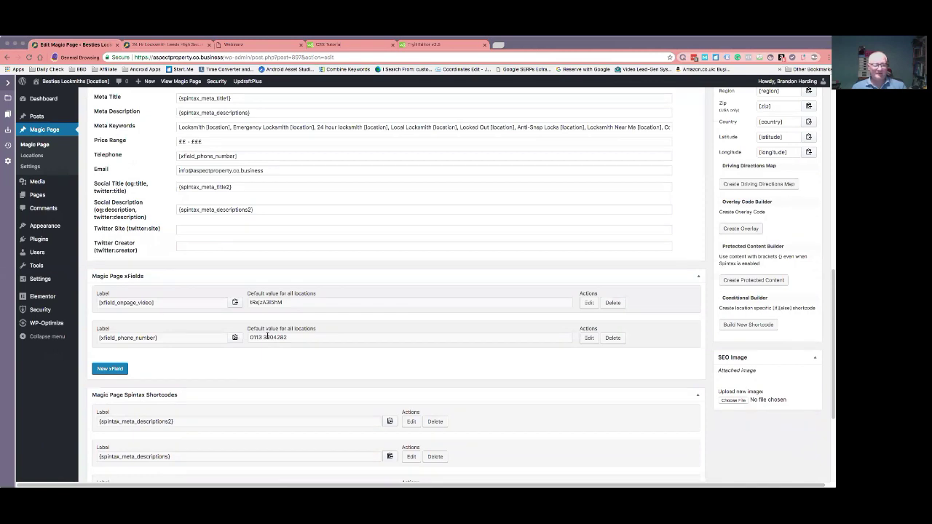
- Highlight the default values for all locations of the onpage_video and phone_number xFields
{"action": "double_click", "coordinate": [268, 301]}
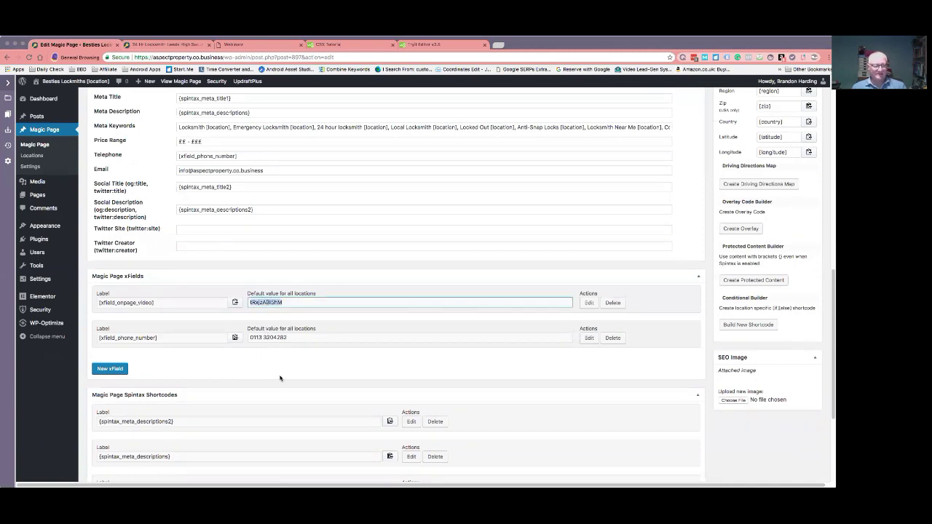
{"action": "double_click", "coordinate": [272, 338]}
{"action": "left_click", "coordinate": [272, 337]}
{"action": "triple_click", "coordinate": [272, 337]}
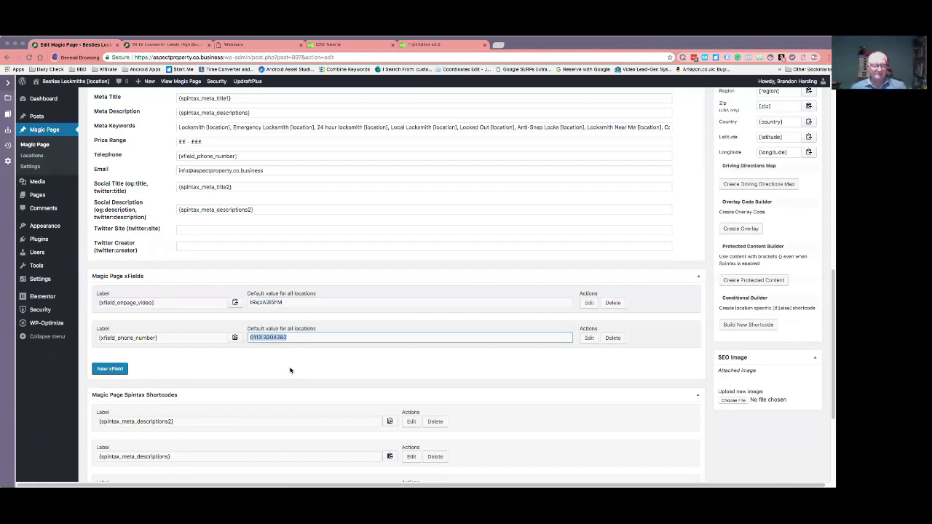
{"action": "scroll", "coordinate": [291, 371], "scroll_direction": "down", "scroll_amount": 2}
{"action": "scroll", "coordinate": [290, 367], "scroll_direction": "up", "scroll_amount": 1}
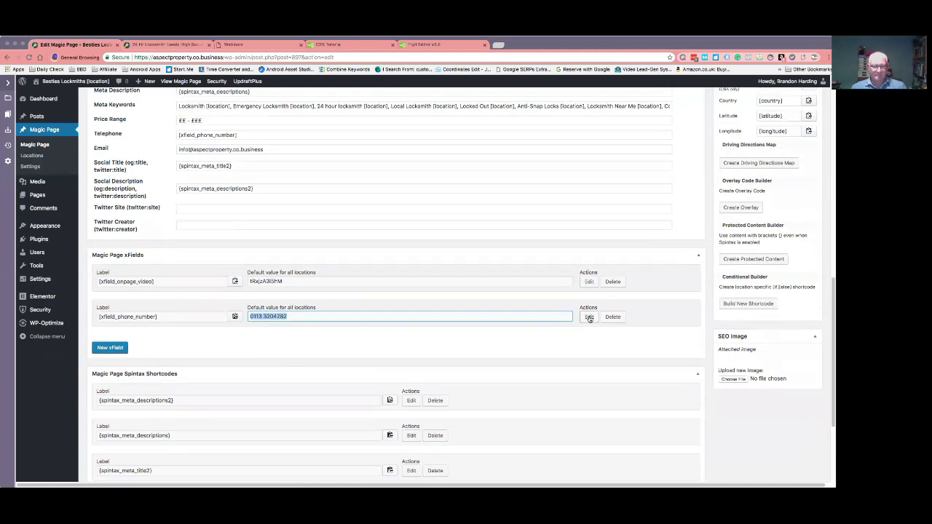
{"action": "scroll", "coordinate": [319, 392], "scroll_direction": "down", "scroll_amount": 1}
{"action": "scroll", "coordinate": [319, 393], "scroll_direction": "down", "scroll_amount": 5}
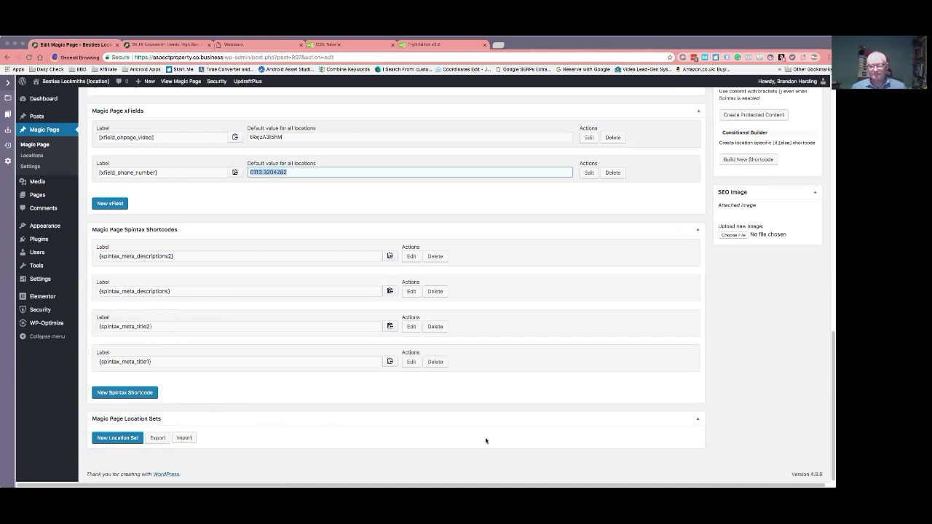
- Look back over the magic page's SEO, header and footer code and layout settings up to its title
{"action": "scroll", "coordinate": [486, 441], "scroll_direction": "up", "scroll_amount": 10}
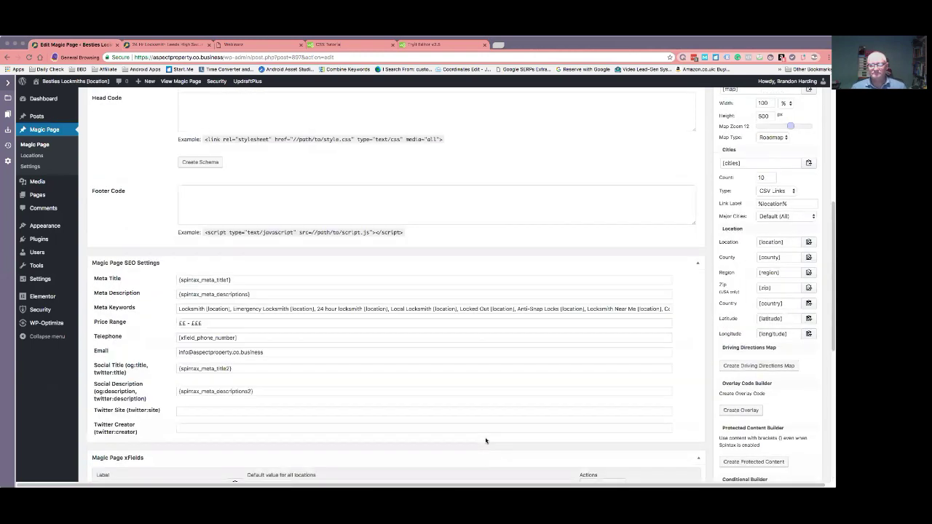
{"action": "scroll", "coordinate": [486, 440], "scroll_direction": "up", "scroll_amount": 4}
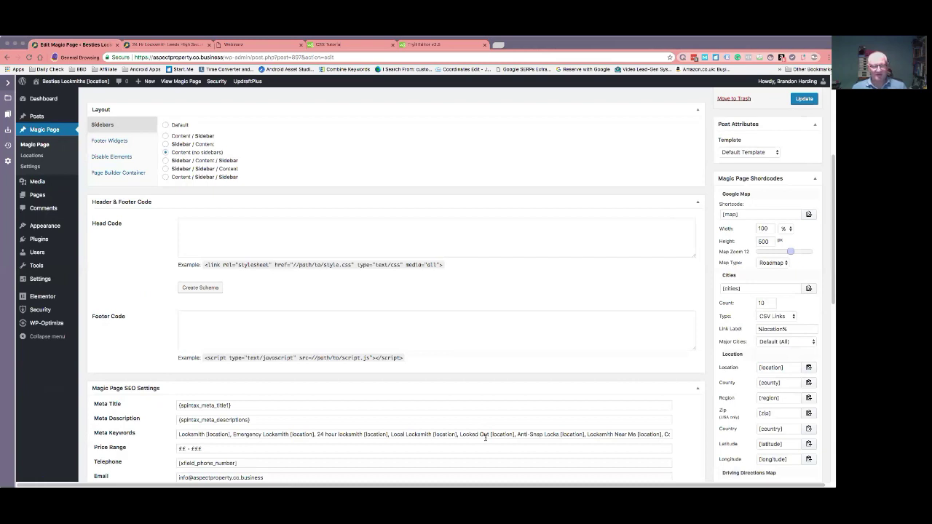
{"action": "scroll", "coordinate": [485, 438], "scroll_direction": "up", "scroll_amount": 3}
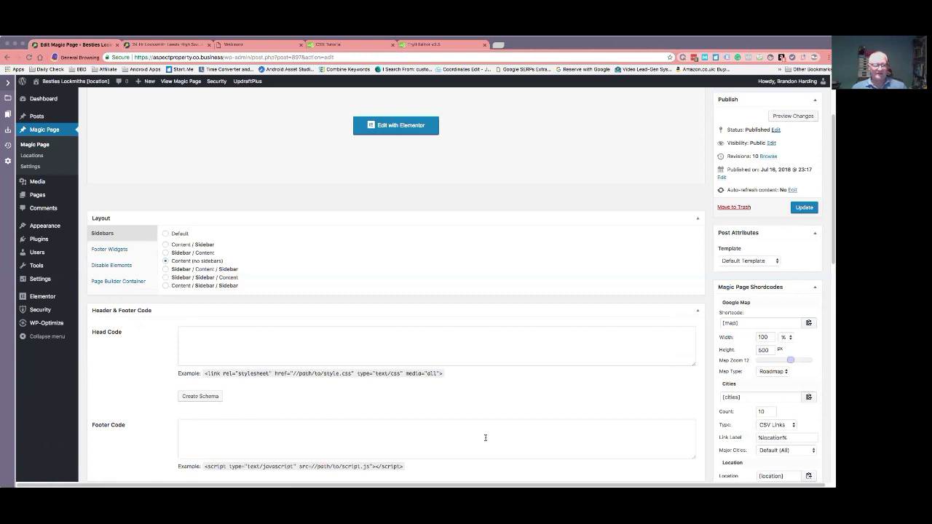
{"action": "scroll", "coordinate": [479, 426], "scroll_direction": "up", "scroll_amount": 2}
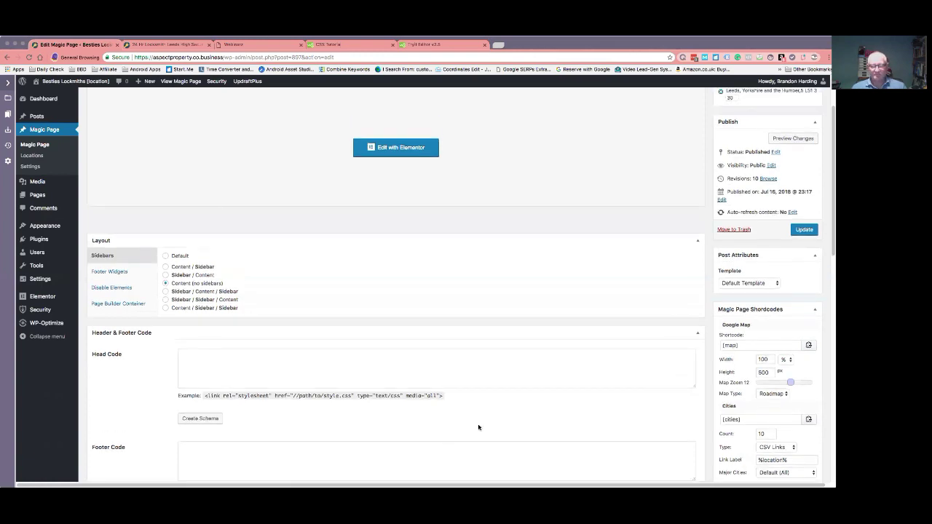
{"action": "scroll", "coordinate": [478, 425], "scroll_direction": "up", "scroll_amount": 1}
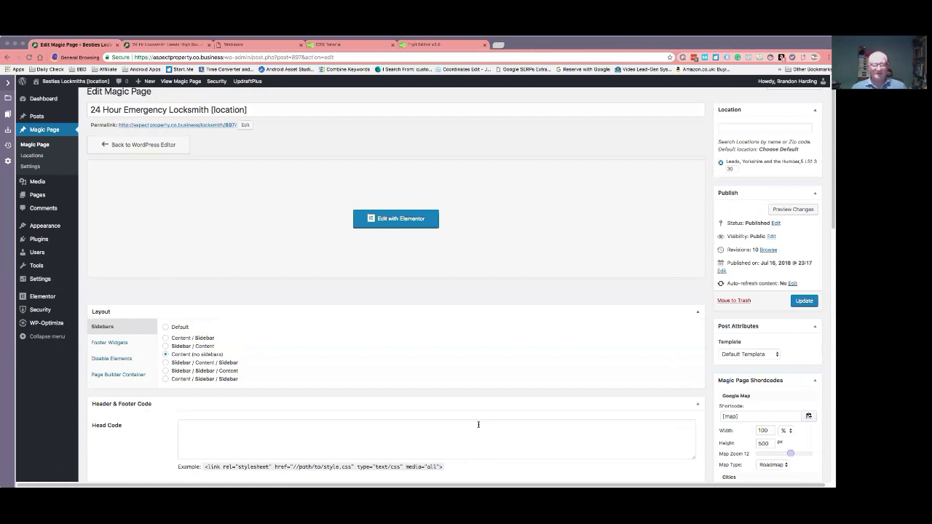
{"action": "scroll", "coordinate": [479, 425], "scroll_direction": "up", "scroll_amount": 1}
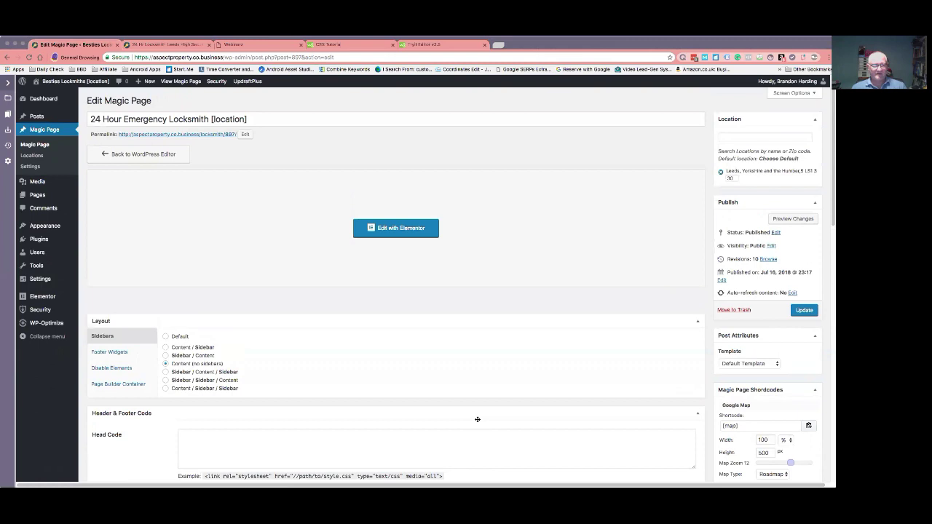